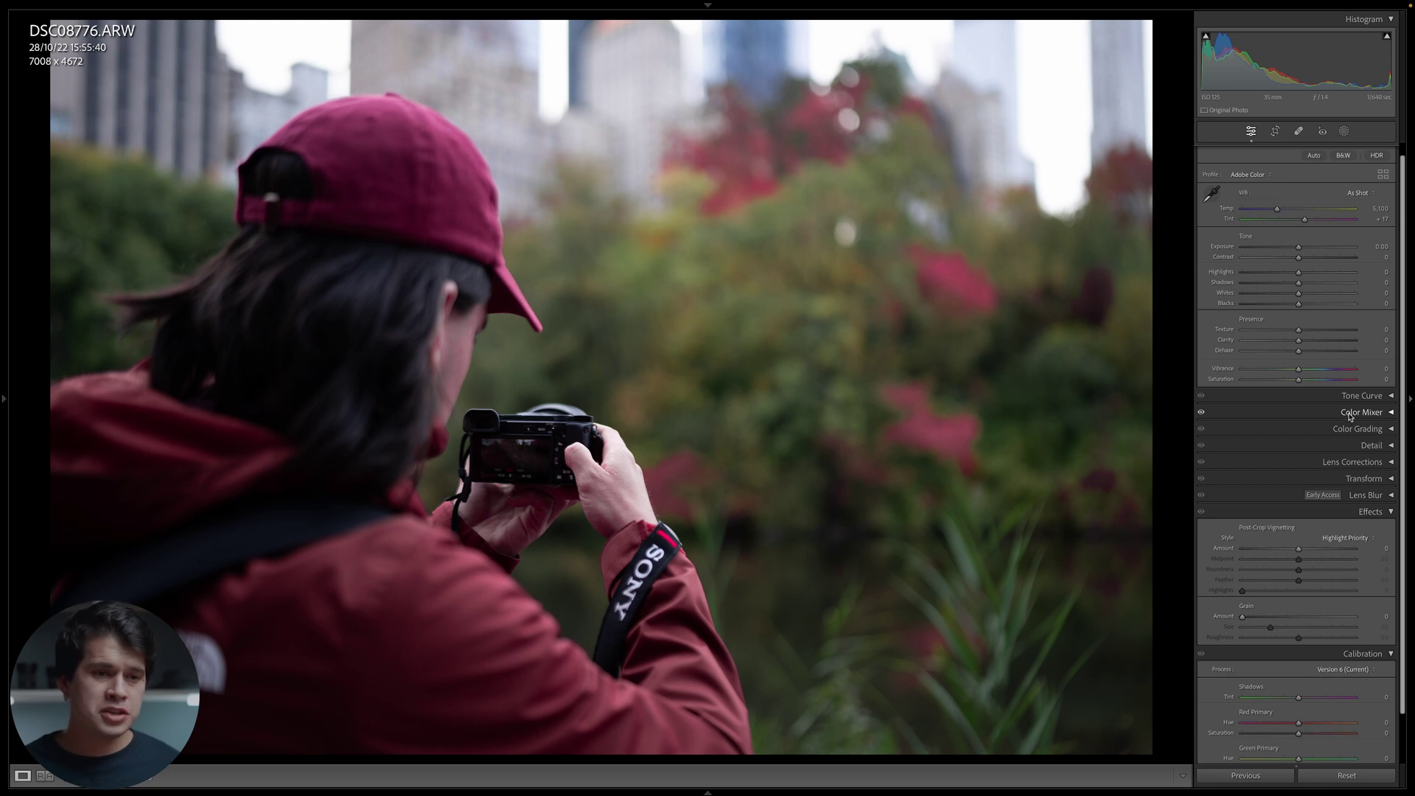
# Step: Expand the Color Mixer and view the HSL Saturation and Luminance adjustments
pyautogui.click(1351, 413)
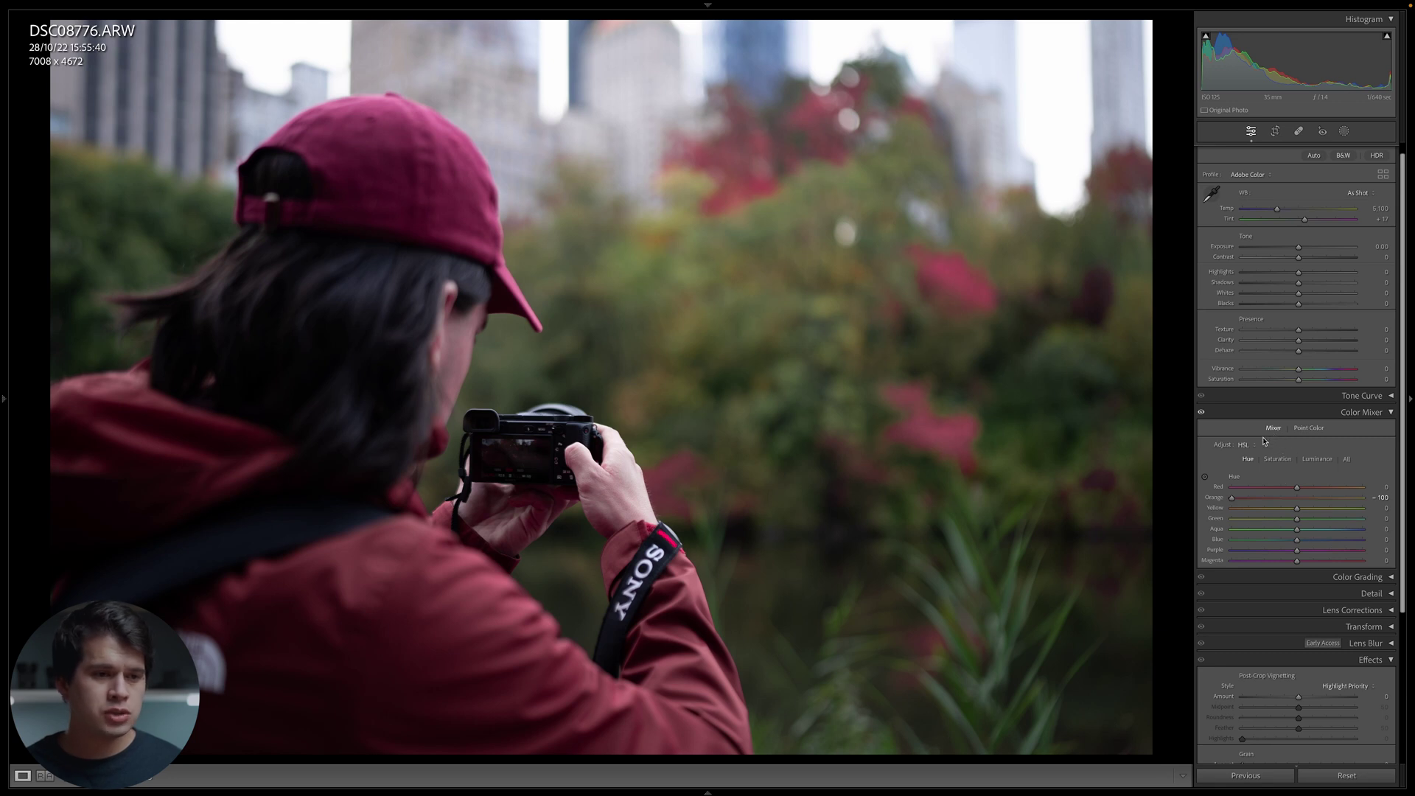
pyautogui.click(1276, 460)
pyautogui.click(1315, 460)
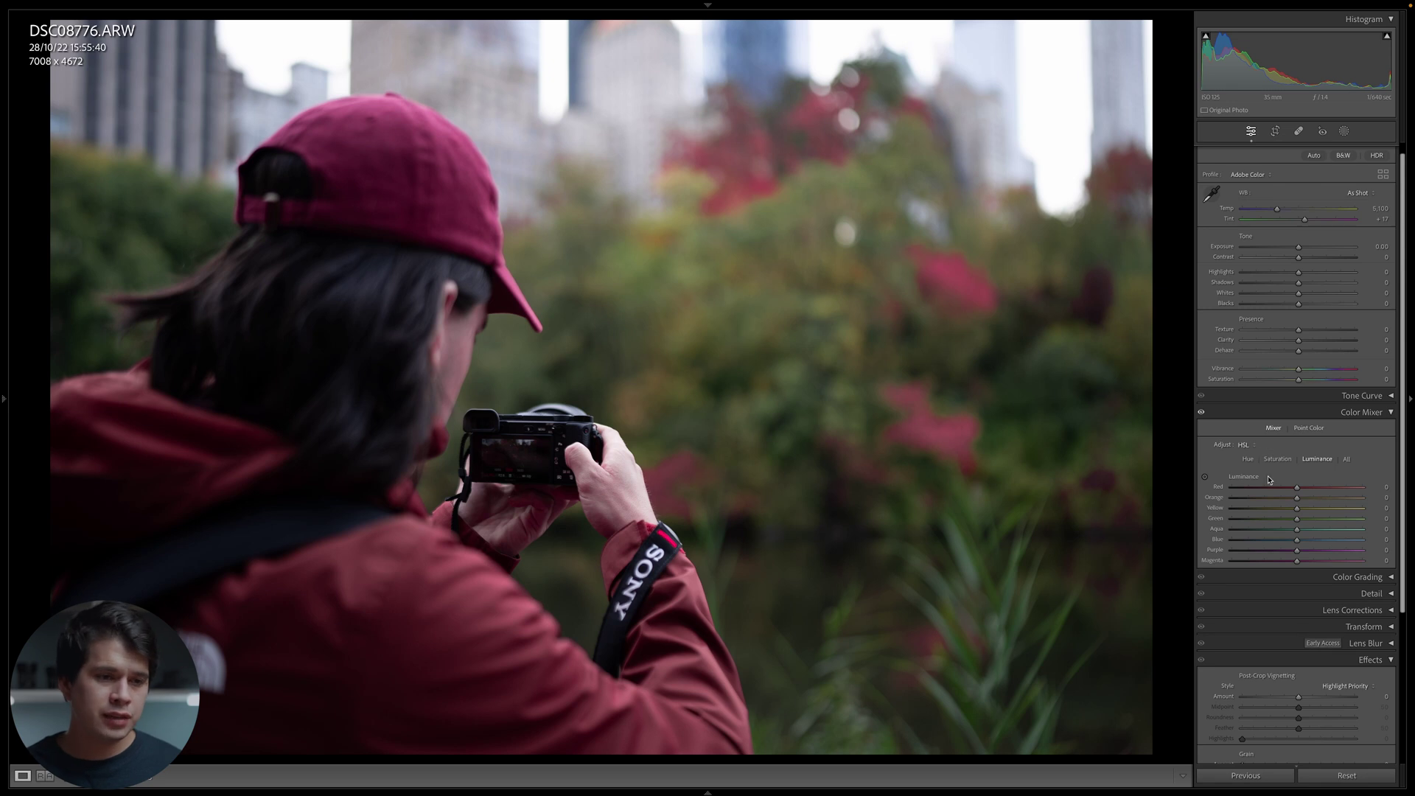
# Step: Try the Color mode with the yellow swatch, then switch the mixer to Point Color
pyautogui.click(1255, 446)
pyautogui.click(1259, 459)
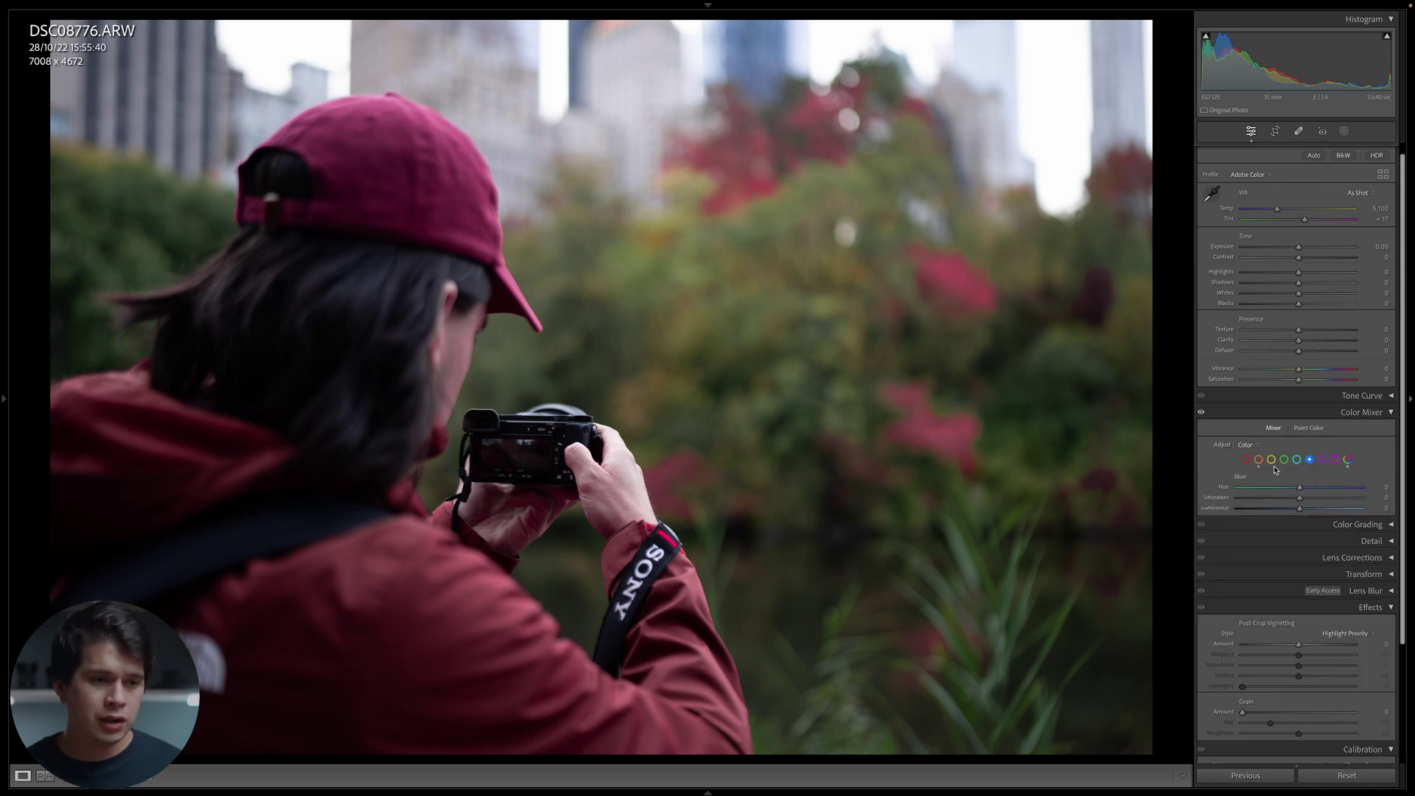
pyautogui.click(1271, 459)
pyautogui.click(1251, 445)
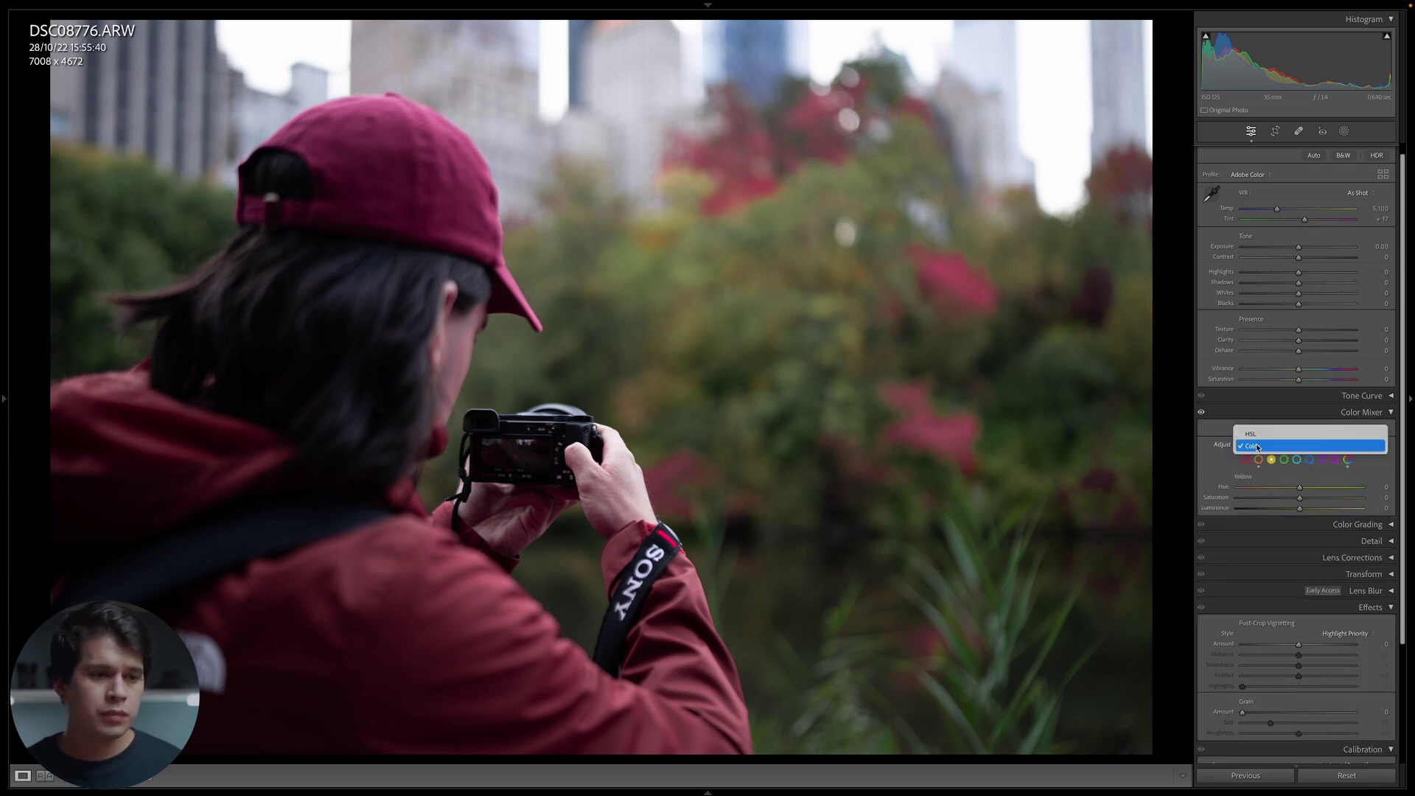
pyautogui.click(1266, 437)
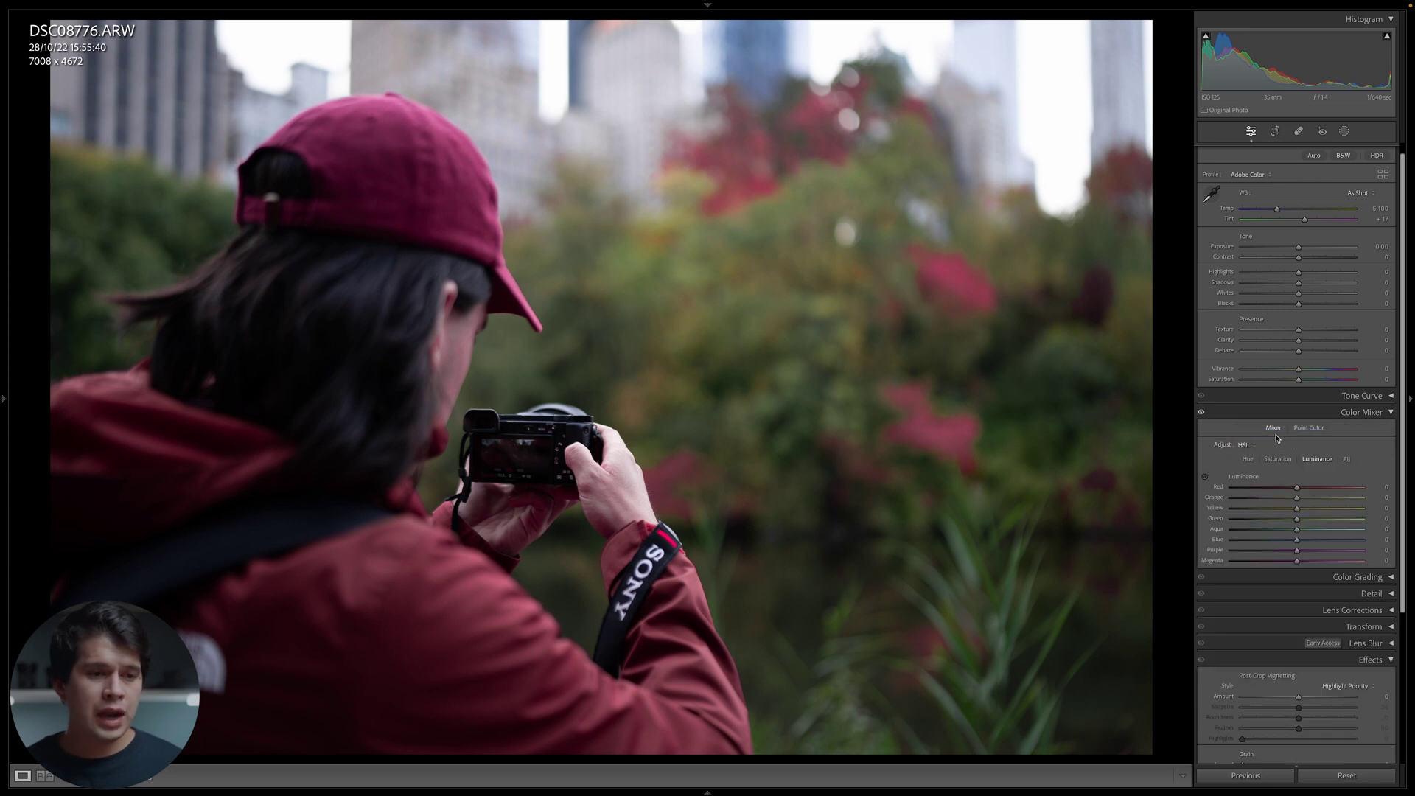
pyautogui.click(1308, 429)
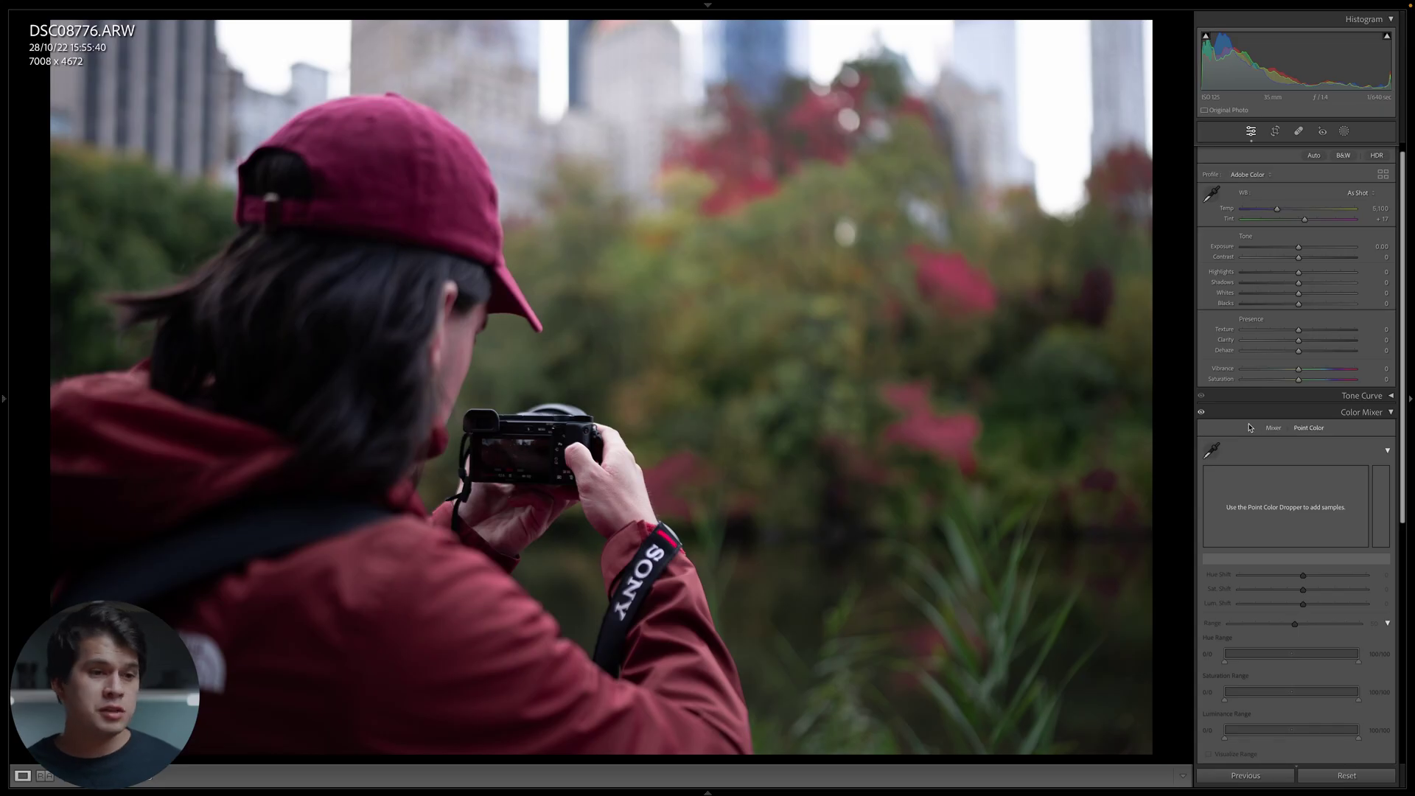
# Step: Set HSL Orange hue to −100 and inspect the resulting pink foliage at 1:1
pyautogui.click(1274, 428)
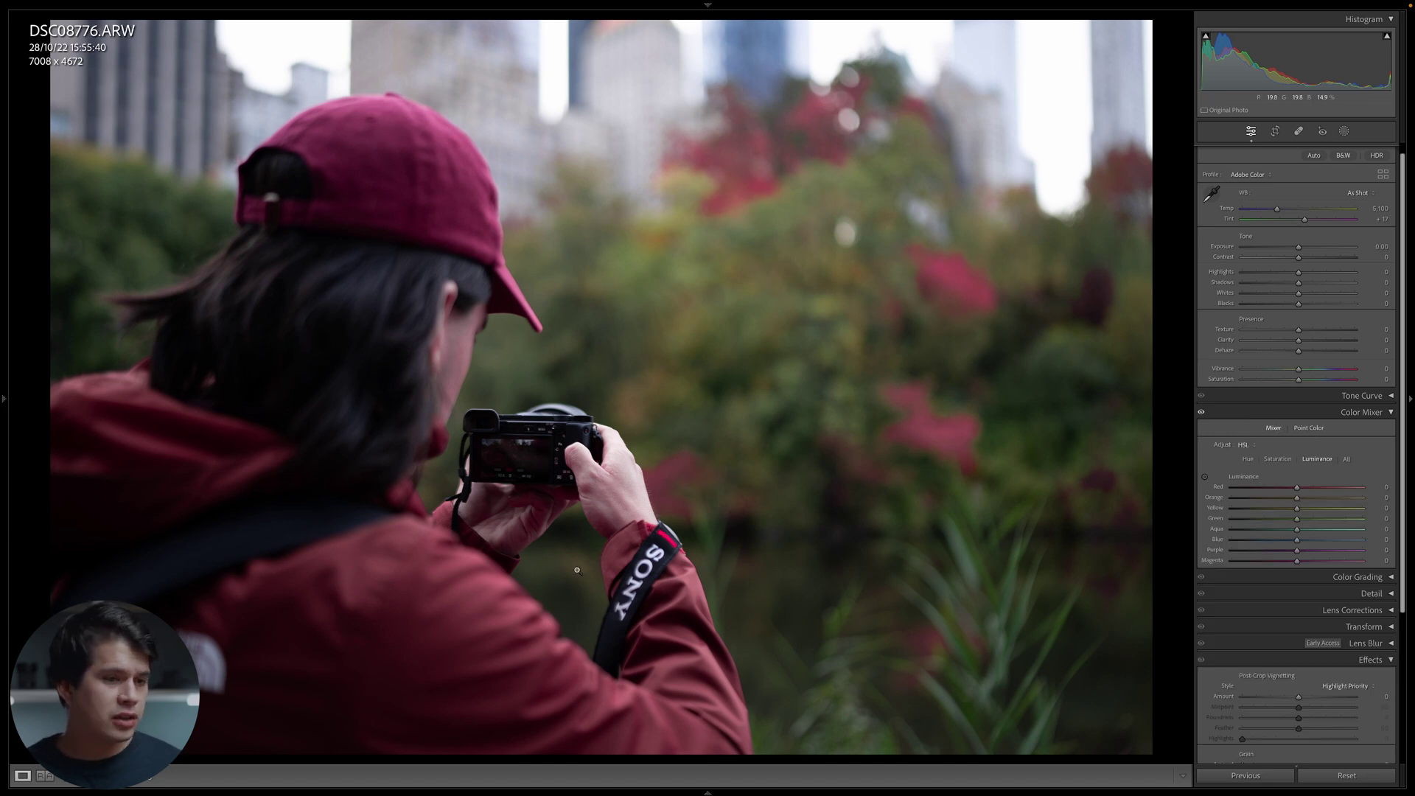
pyautogui.click(1248, 459)
pyautogui.moveTo(1298, 498); pyautogui.dragTo(1198, 500)
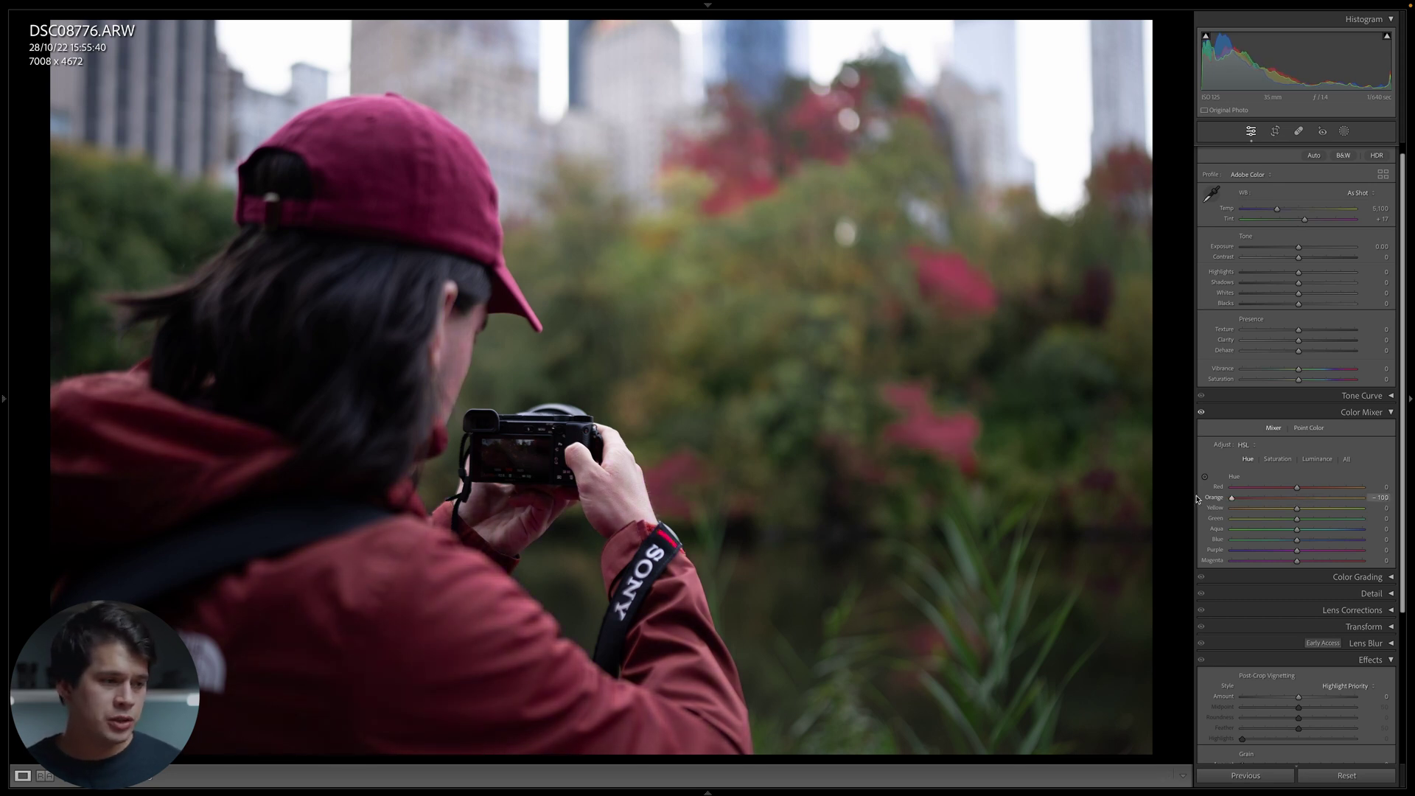
pyautogui.click(950, 299)
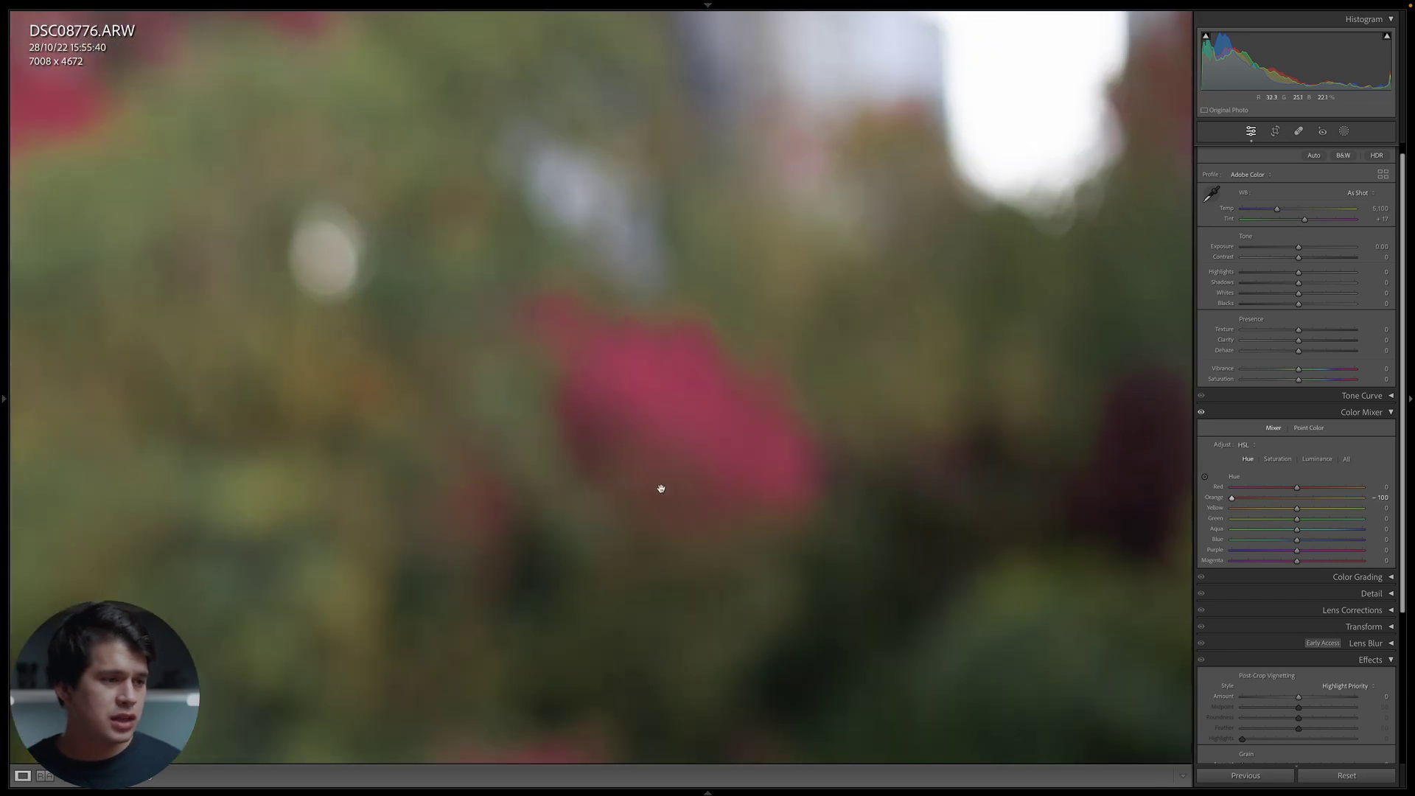
pyautogui.click(697, 380)
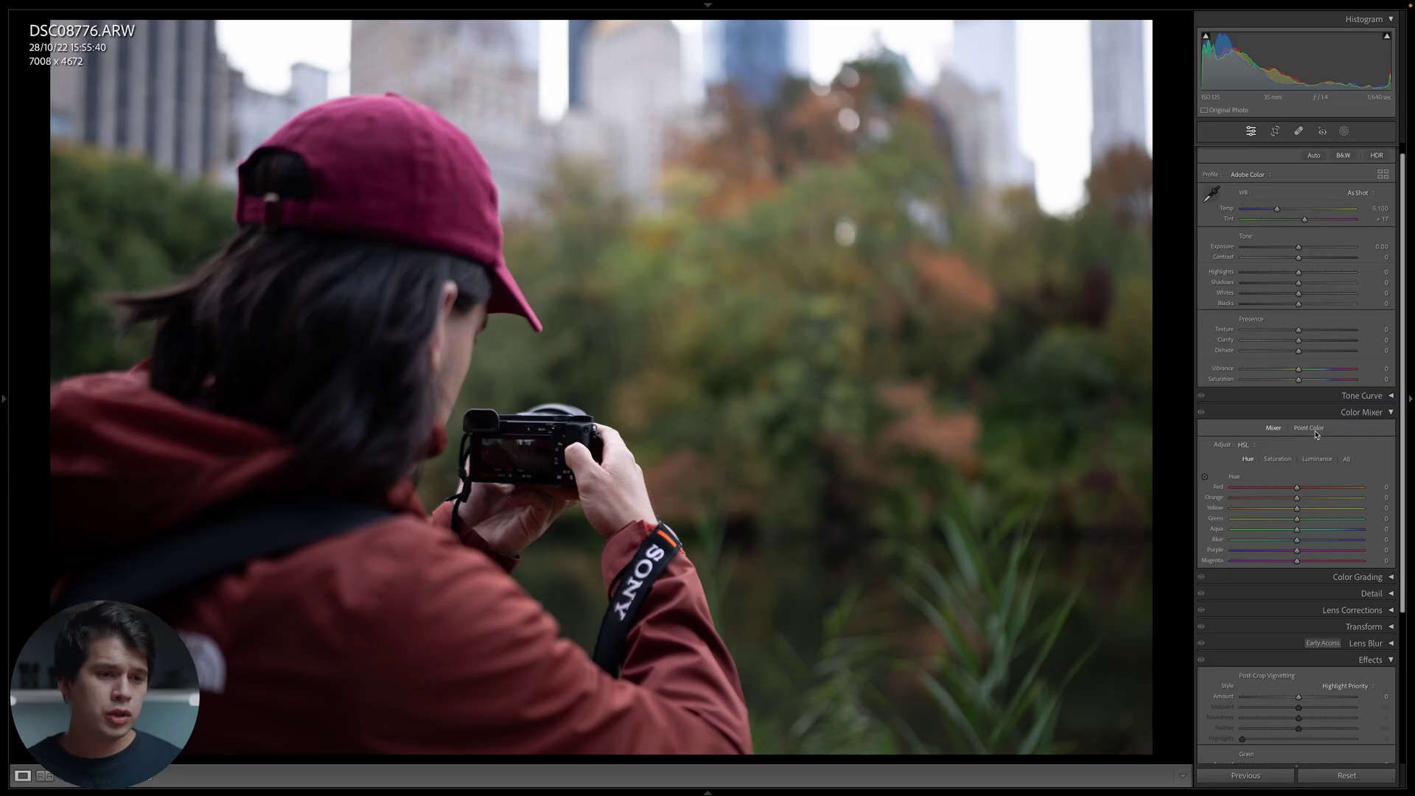
# Step: In Point Color, sample the jacket's red with the dropper
pyautogui.click(1310, 429)
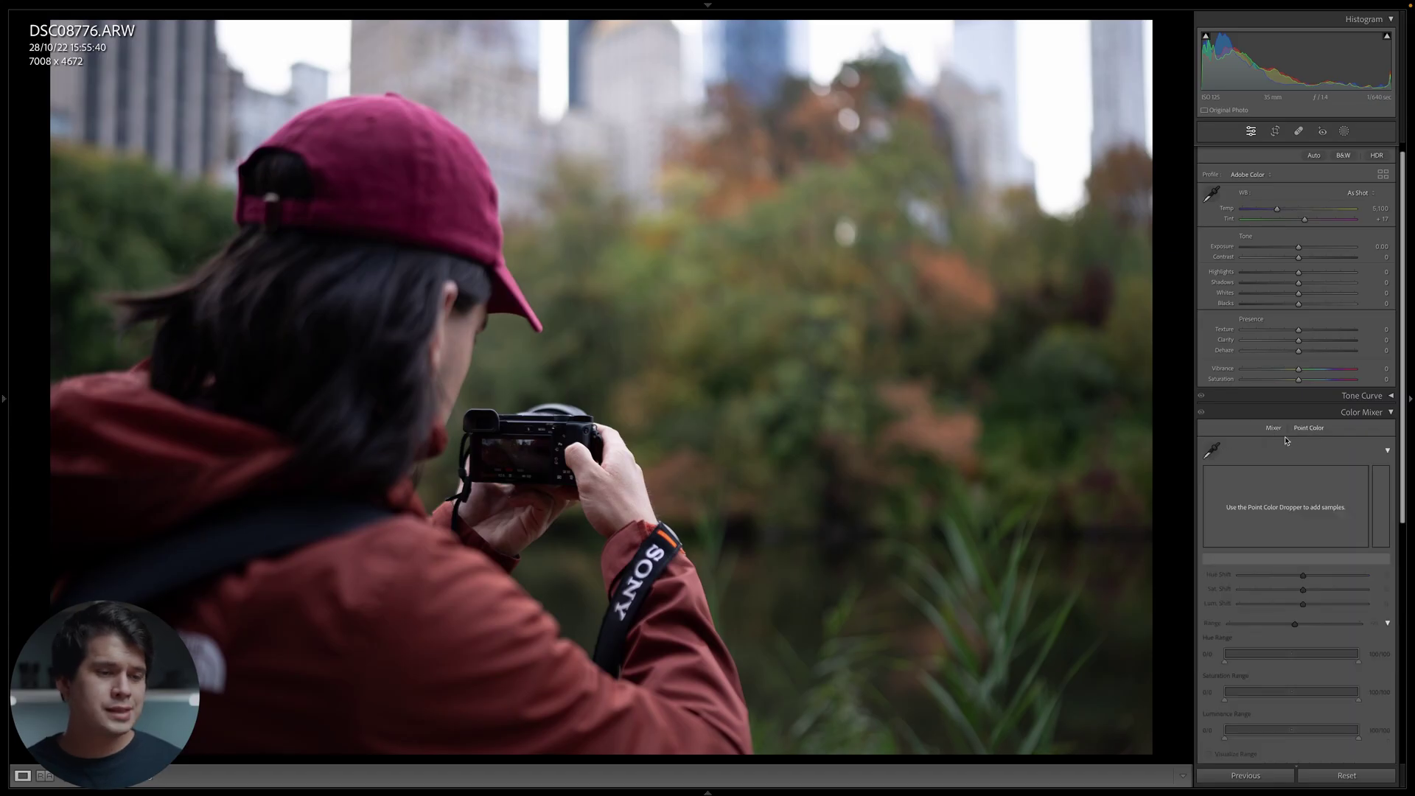
pyautogui.click(1211, 450)
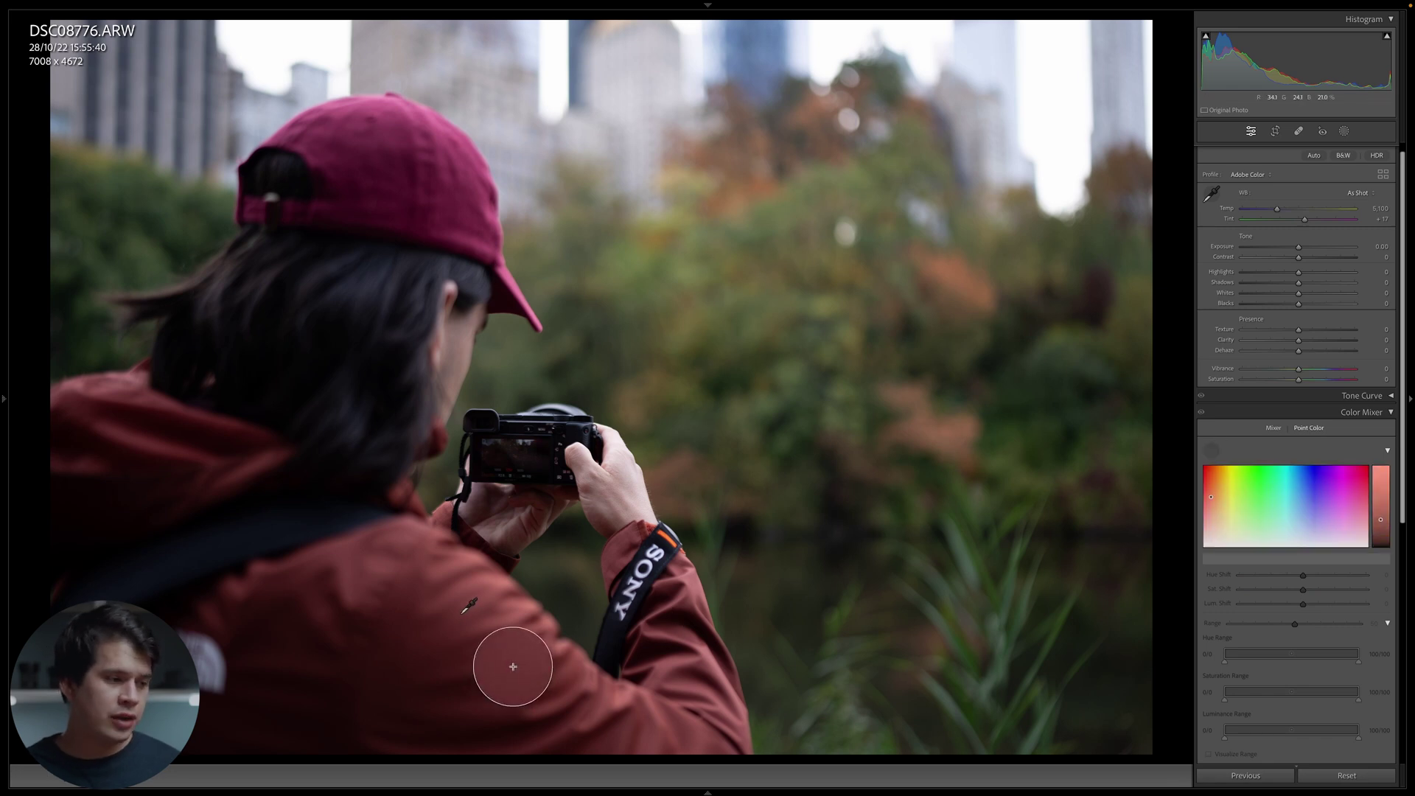
pyautogui.click(465, 611)
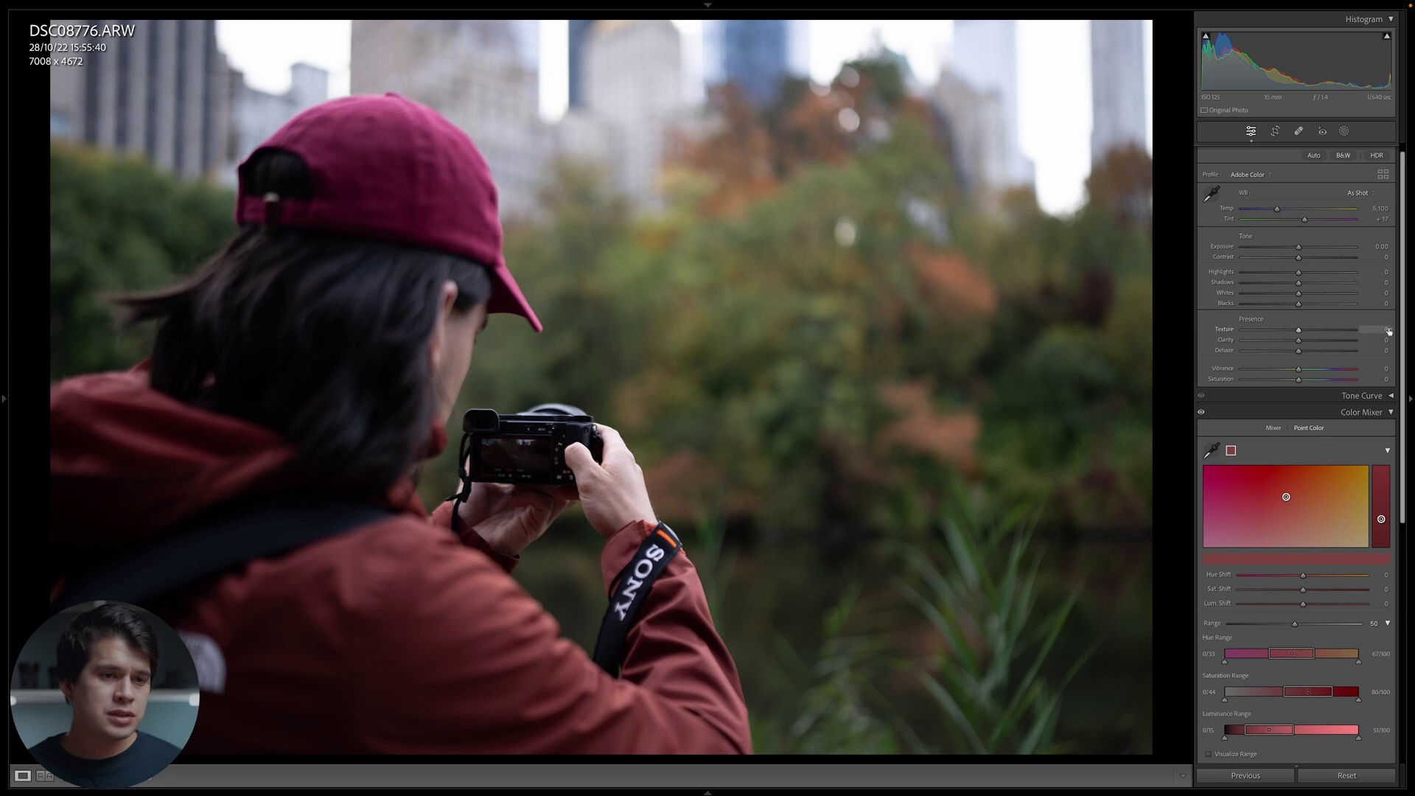
# Step: Nudge the sampled red's hue, then reset Hue and Sat Shift to zero
pyautogui.moveTo(1404, 328); pyautogui.dragTo(1411, 453)
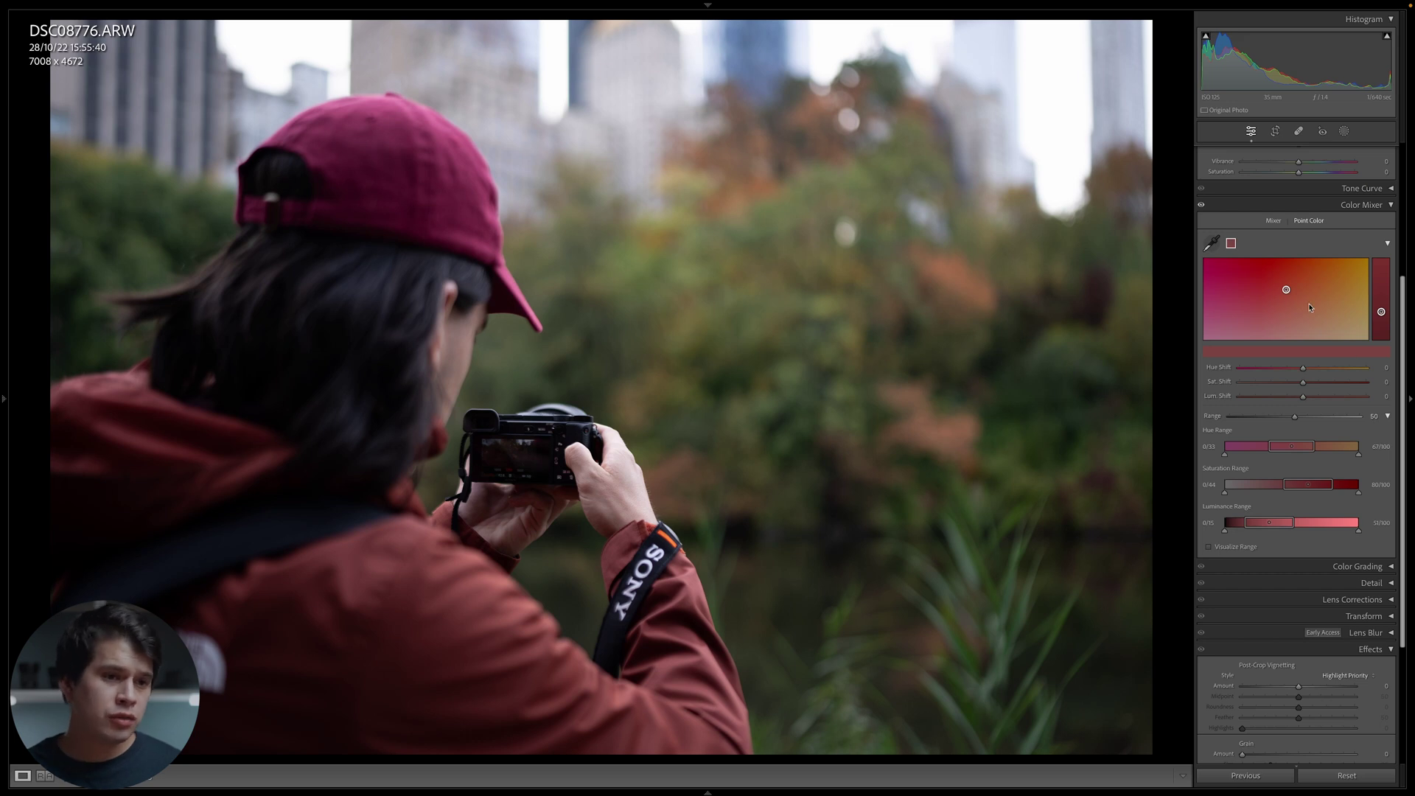
pyautogui.press('Down')
pyautogui.press('Down')
pyautogui.press('Down')
pyautogui.press('Down')
pyautogui.press('Down')
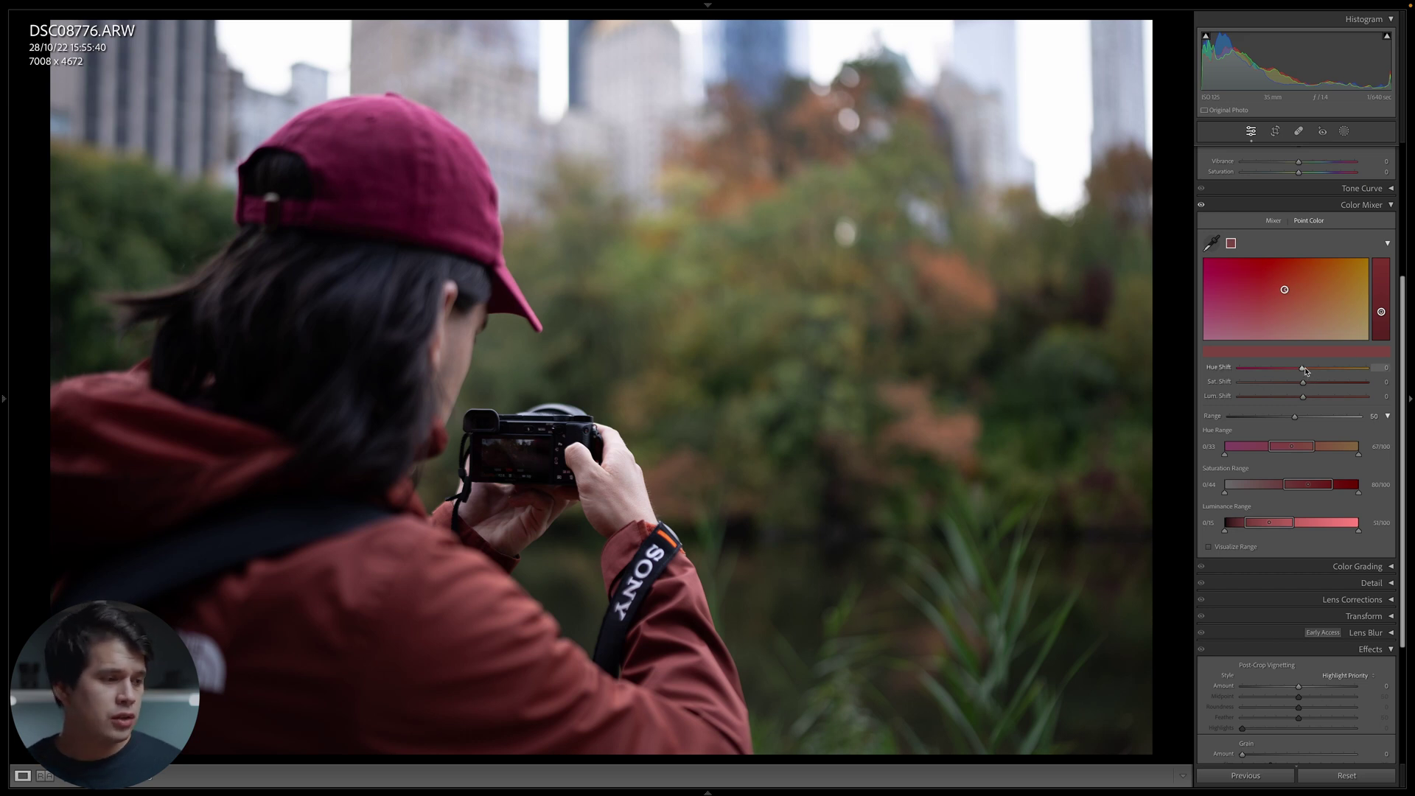
pyautogui.scroll(16, 1316, 368)
pyautogui.scroll(10, 1316, 381)
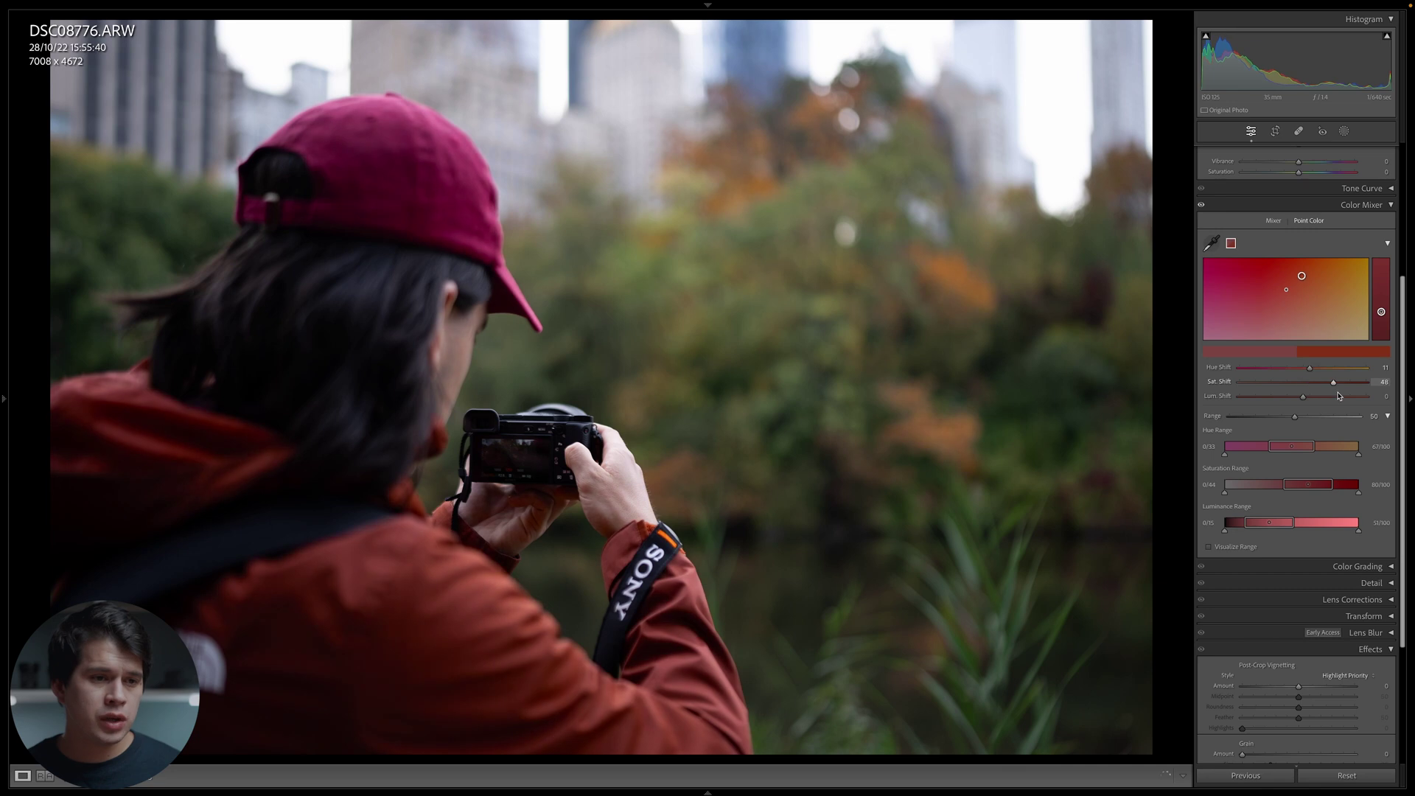
pyautogui.doubleClick(1381, 312)
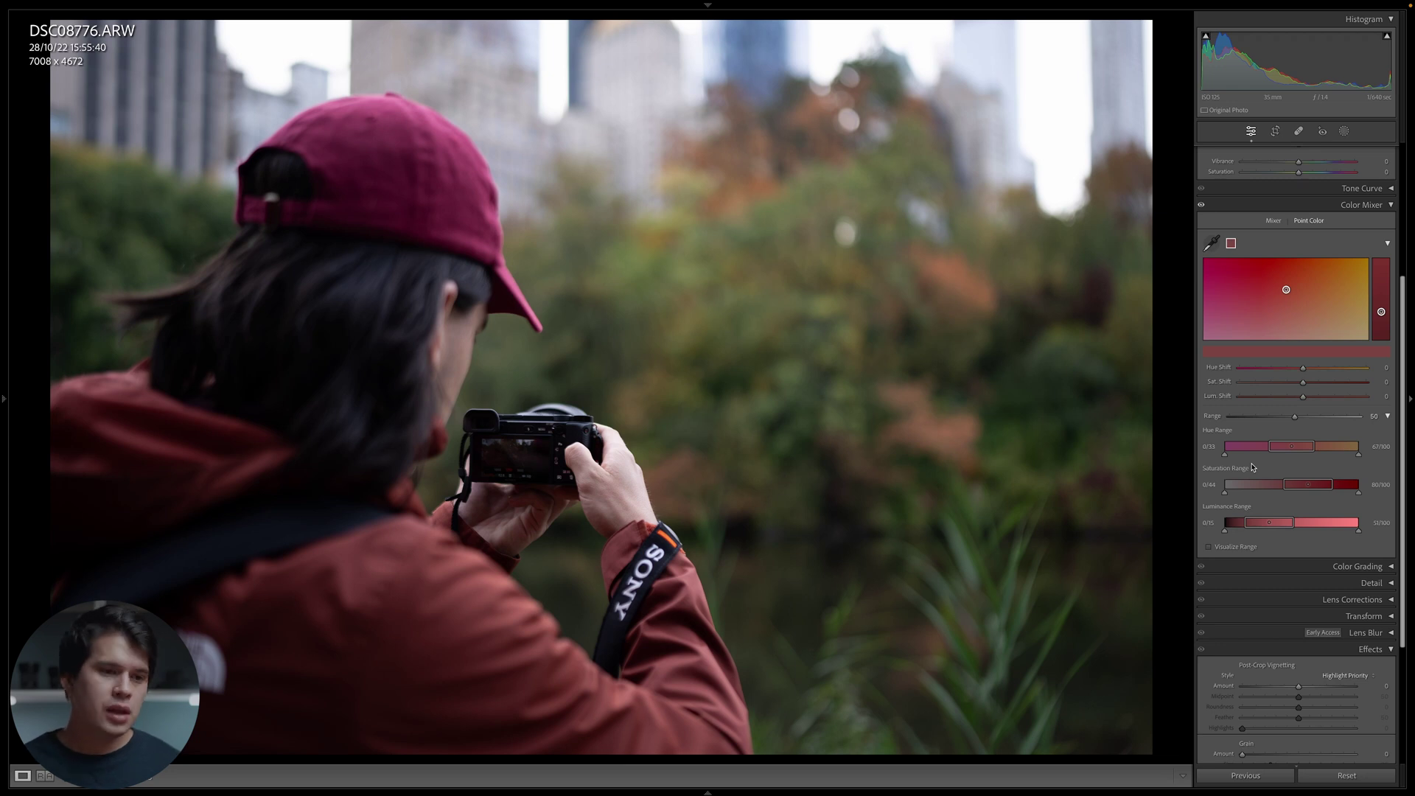
# Step: Turn on Visualize Range and check coverage on the foliage and red cap at 1:1
pyautogui.click(1209, 549)
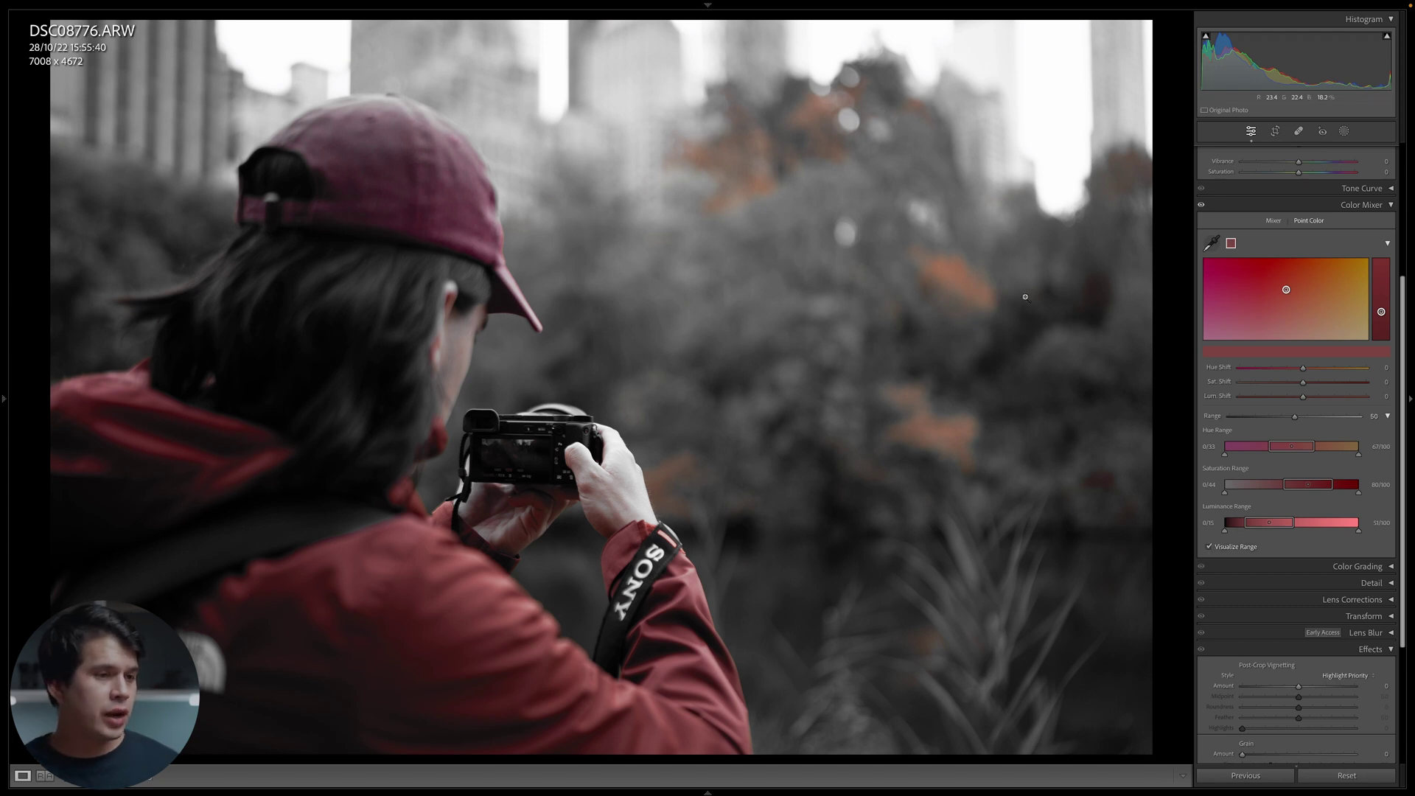
pyautogui.click(946, 284)
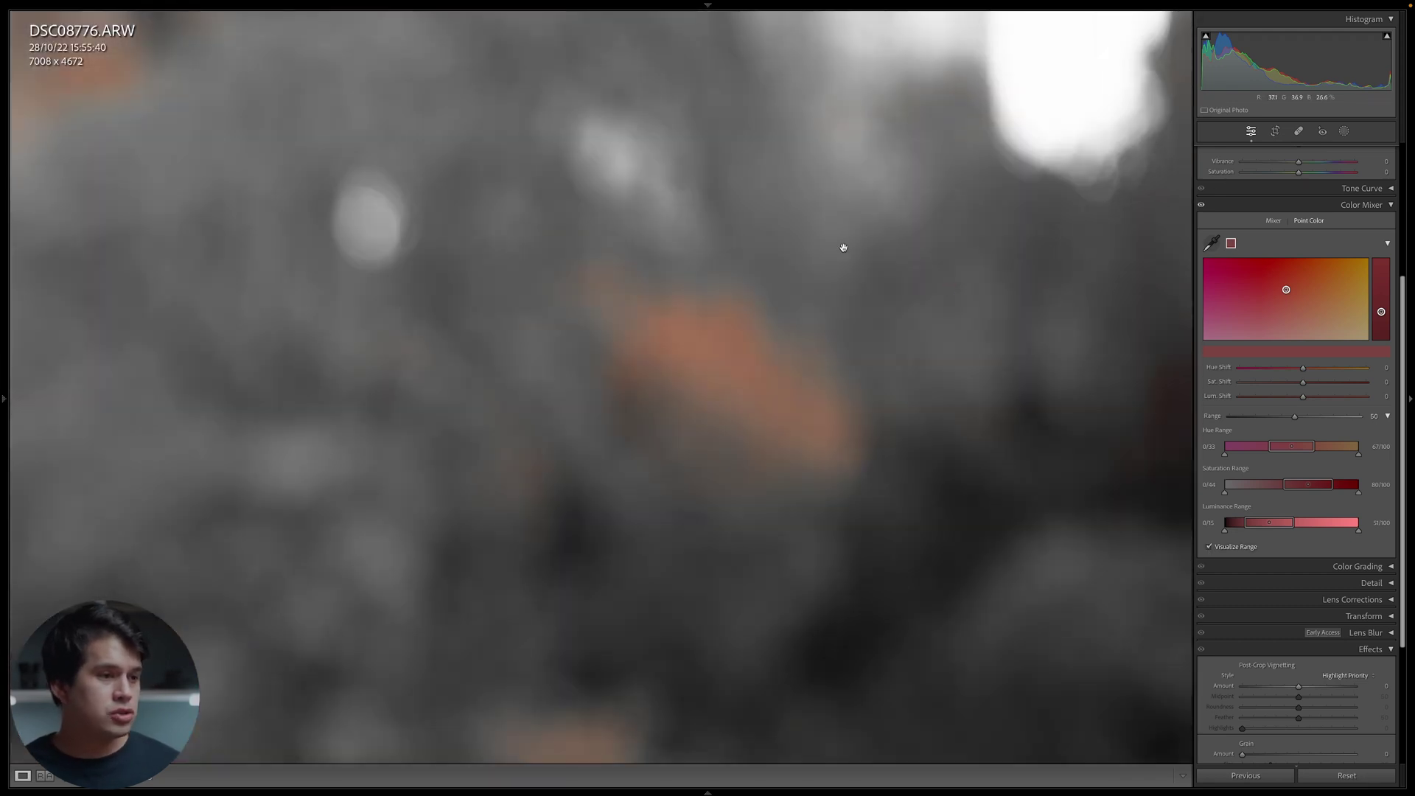
pyautogui.click(695, 410)
pyautogui.click(350, 247)
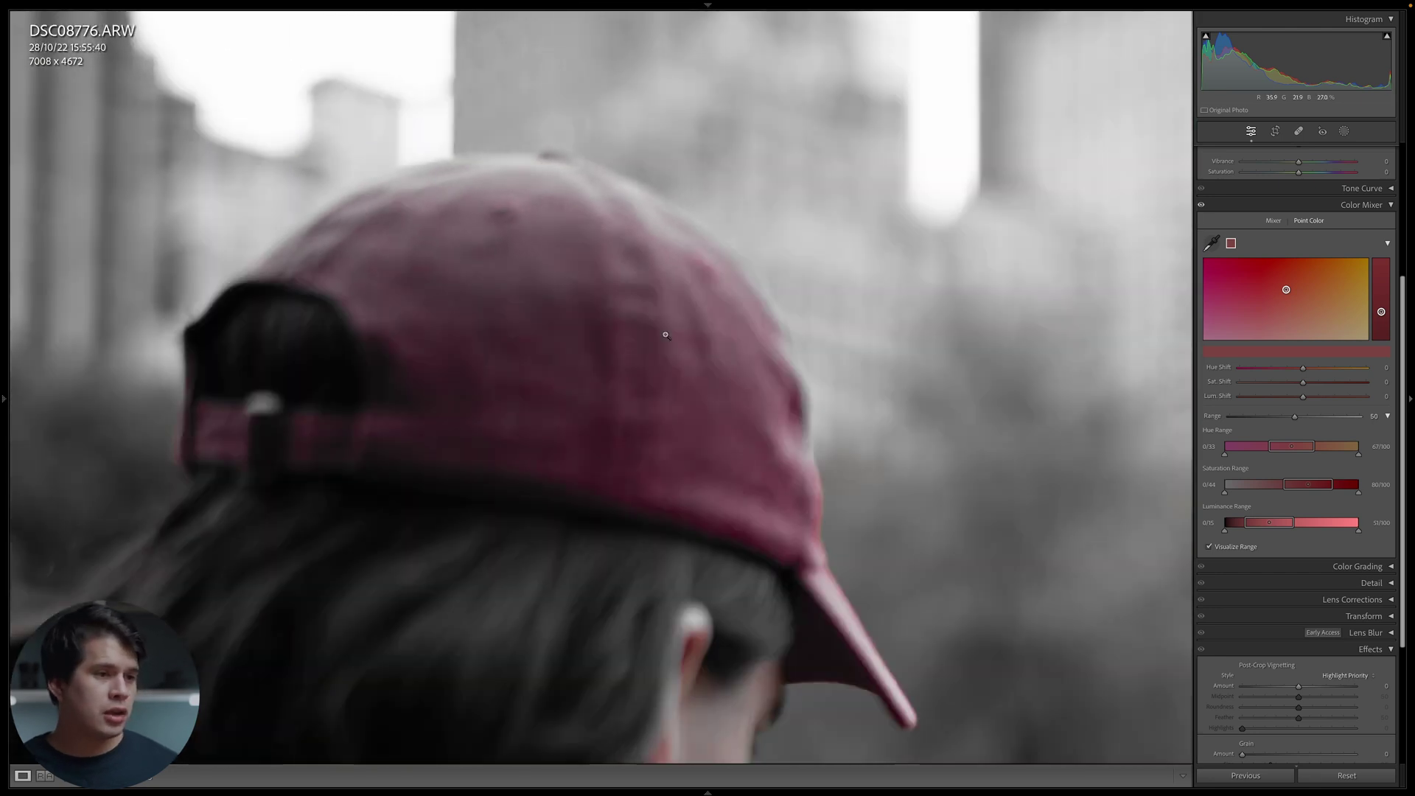
pyautogui.click(666, 335)
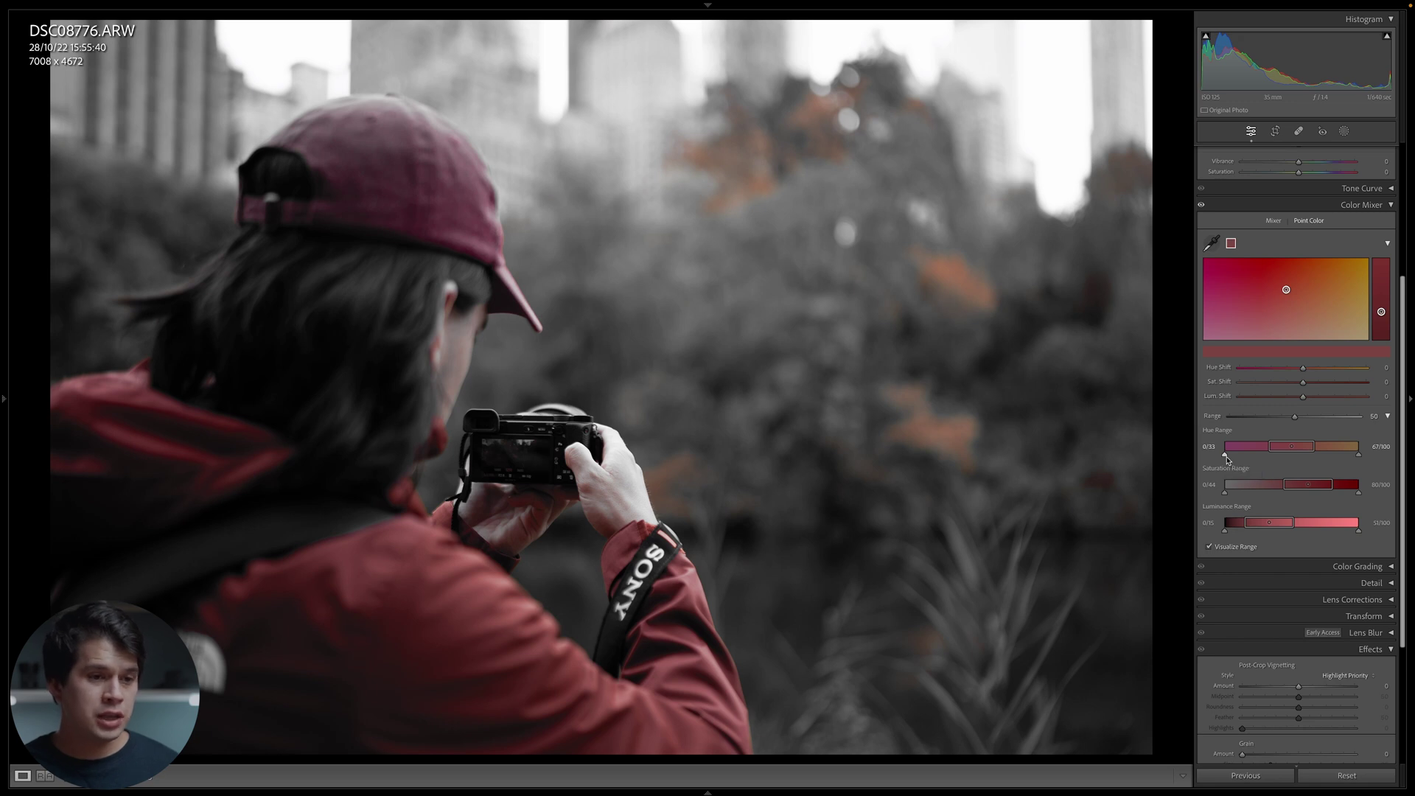
# Step: Pull both Hue Range handles inward to exclude orange, then turn off Visualize Range
pyautogui.moveTo(1228, 458); pyautogui.dragTo(1263, 457)
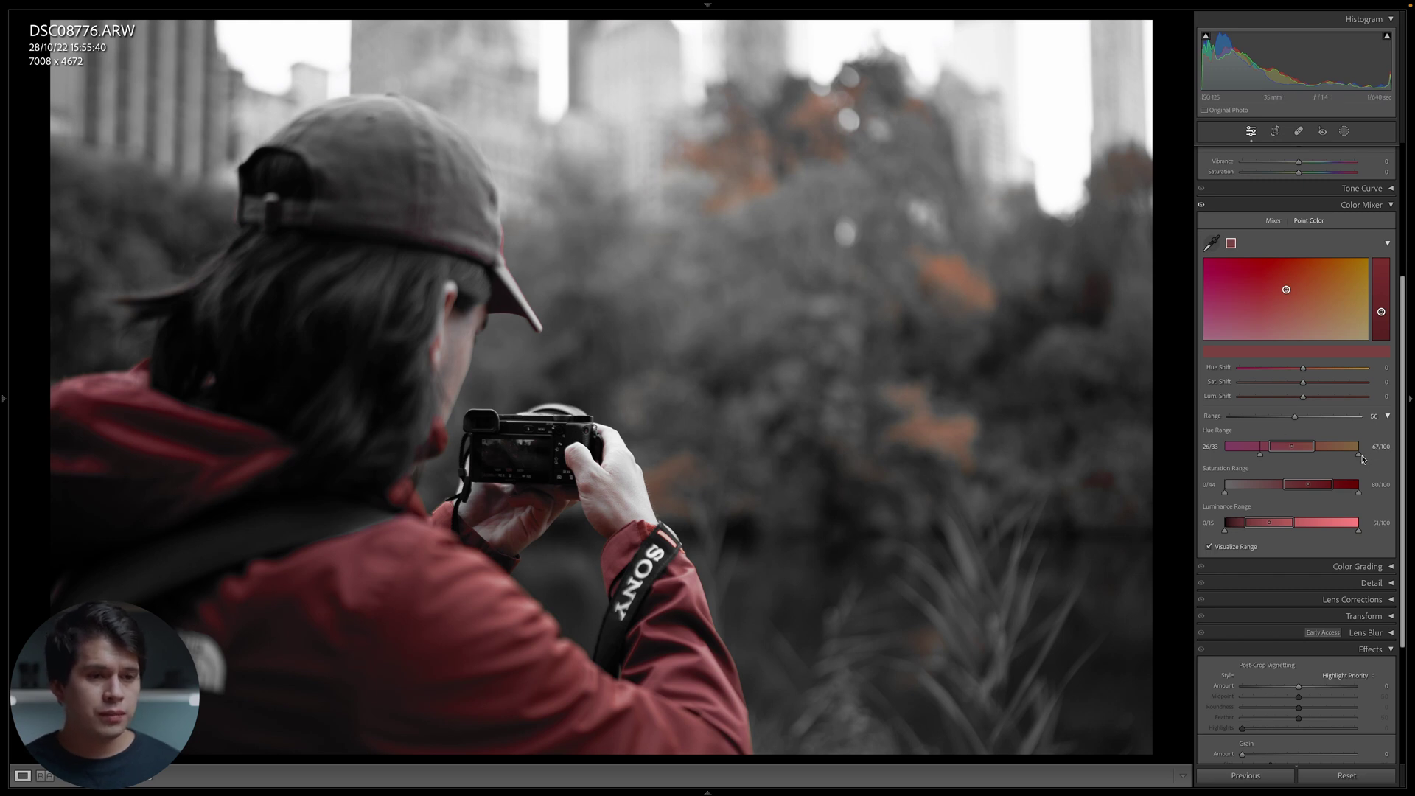
pyautogui.moveTo(1360, 457); pyautogui.dragTo(1312, 453)
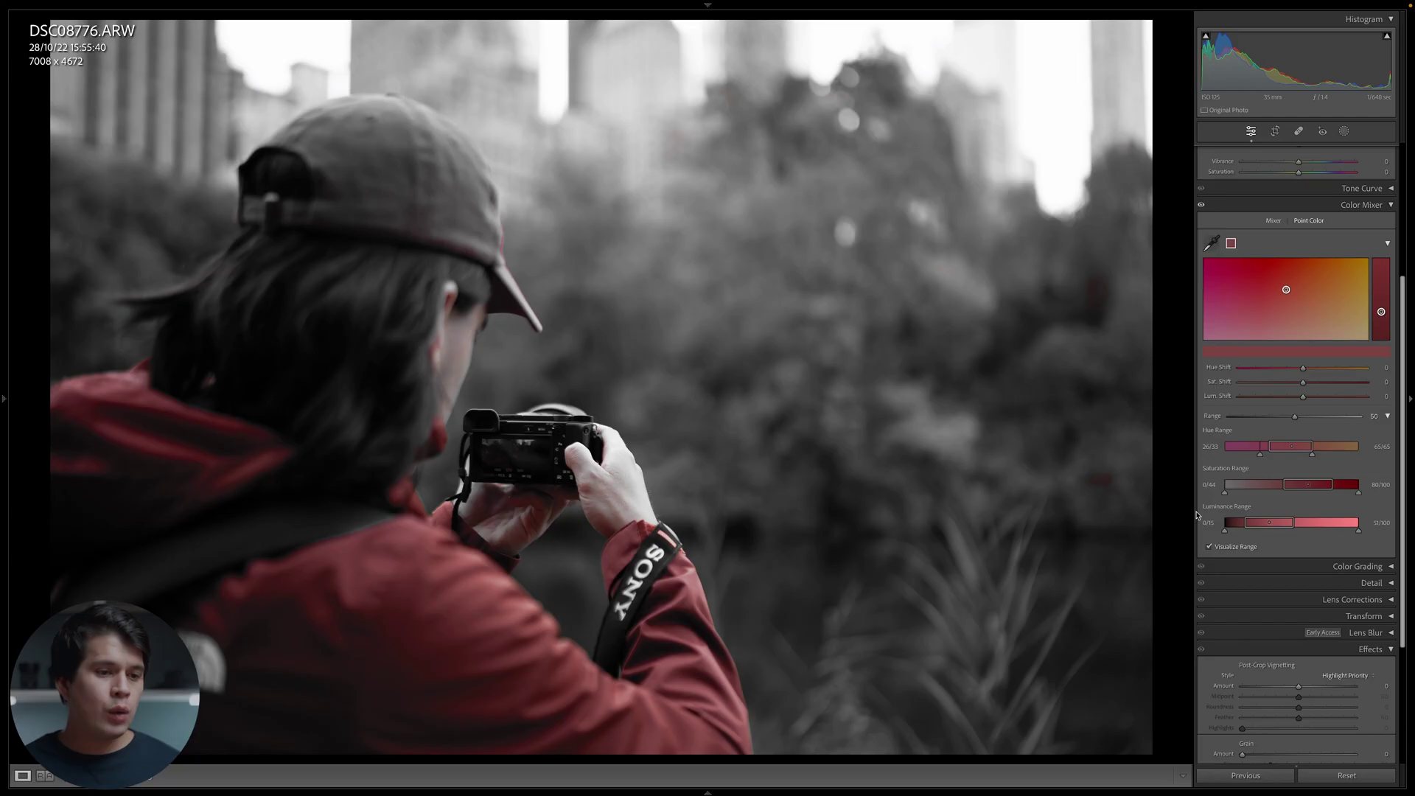
pyautogui.click(1209, 548)
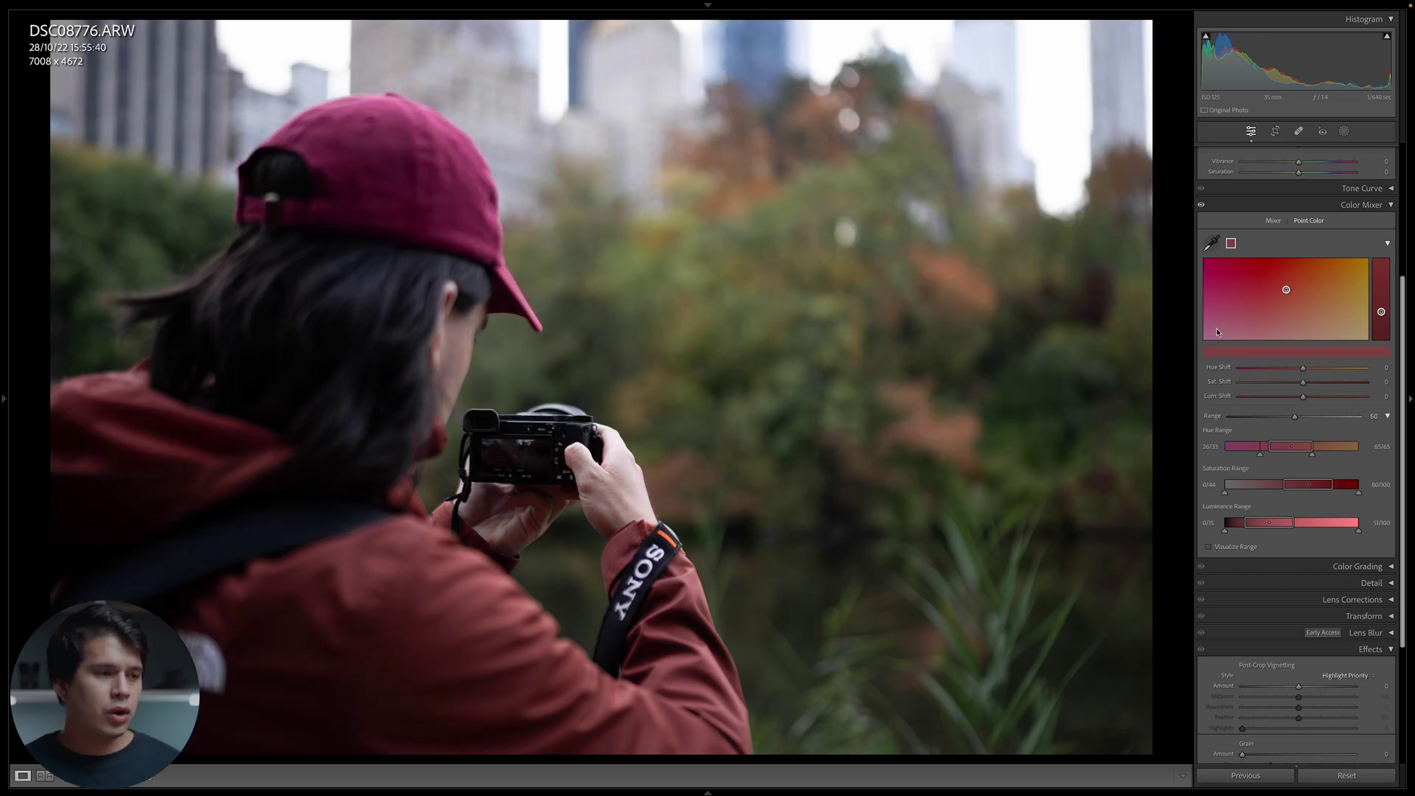
# Step: Drag the sampled red's Sat. Shift to −71
pyautogui.moveTo(1320, 384)
pyautogui.mouseDown()
pyautogui.moveTo(1244, 383)
pyautogui.moveTo(1316, 384)
pyautogui.moveTo(1287, 404)
pyautogui.mouseUp()
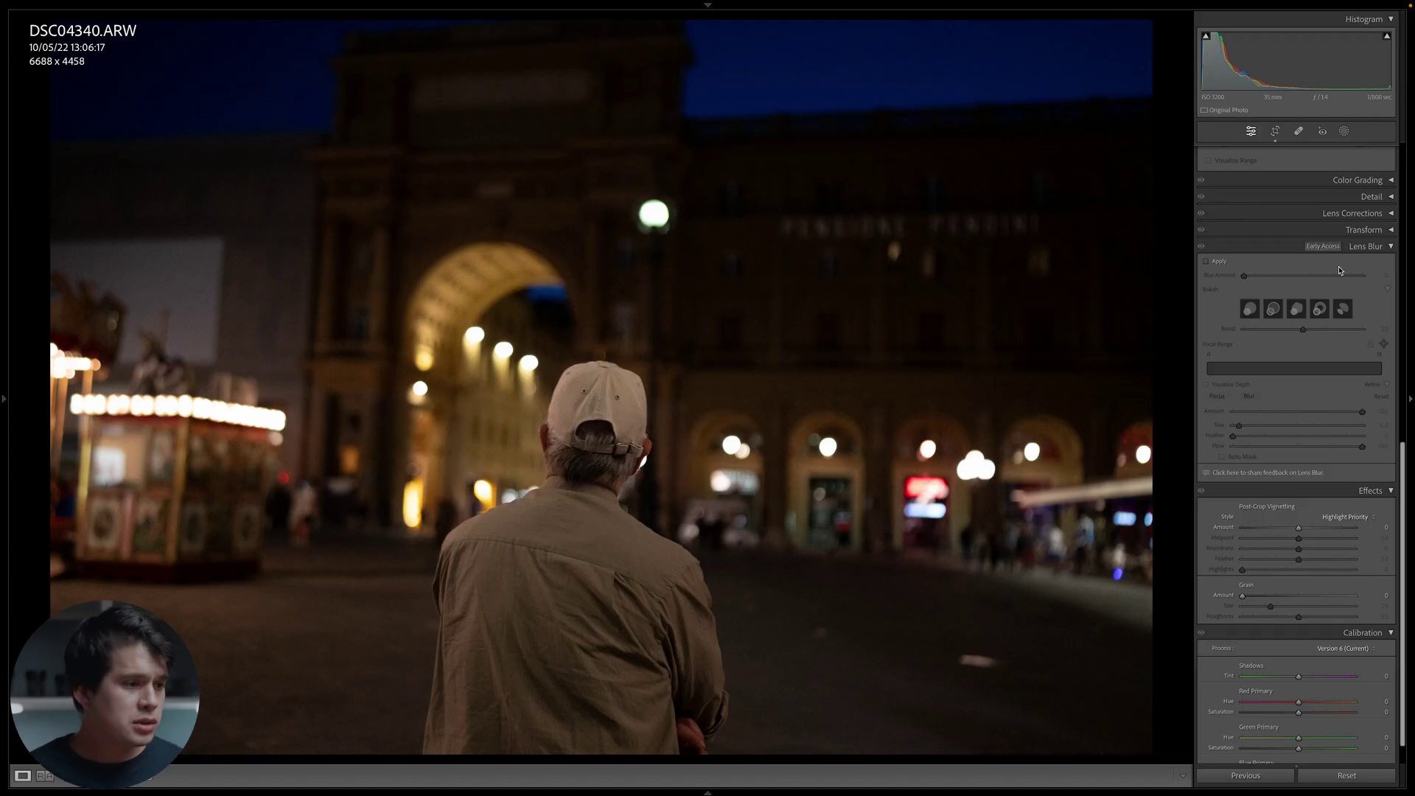
# Step: Apply Lens Blur to the night street photo and inspect the background at 1:1
pyautogui.click(1207, 262)
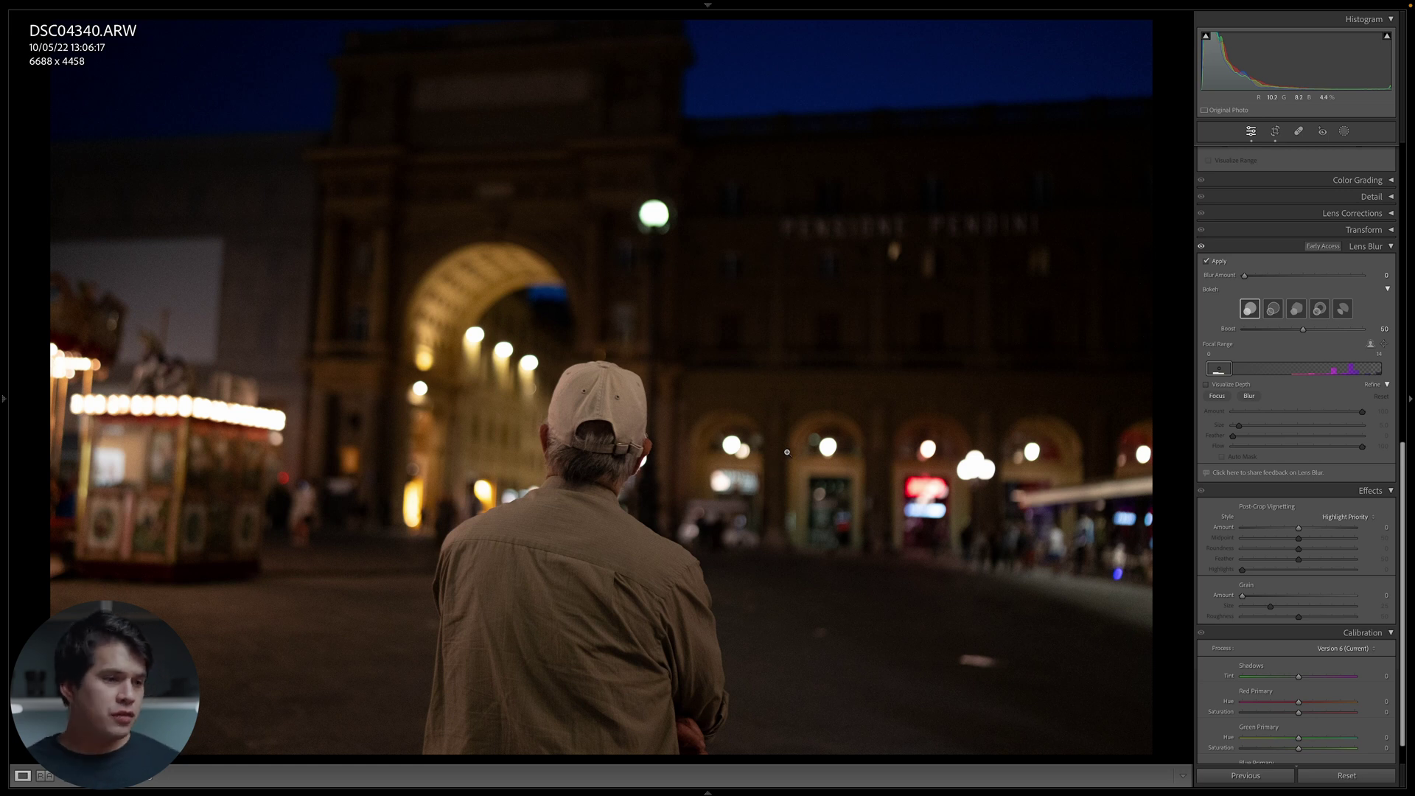
pyautogui.click(743, 451)
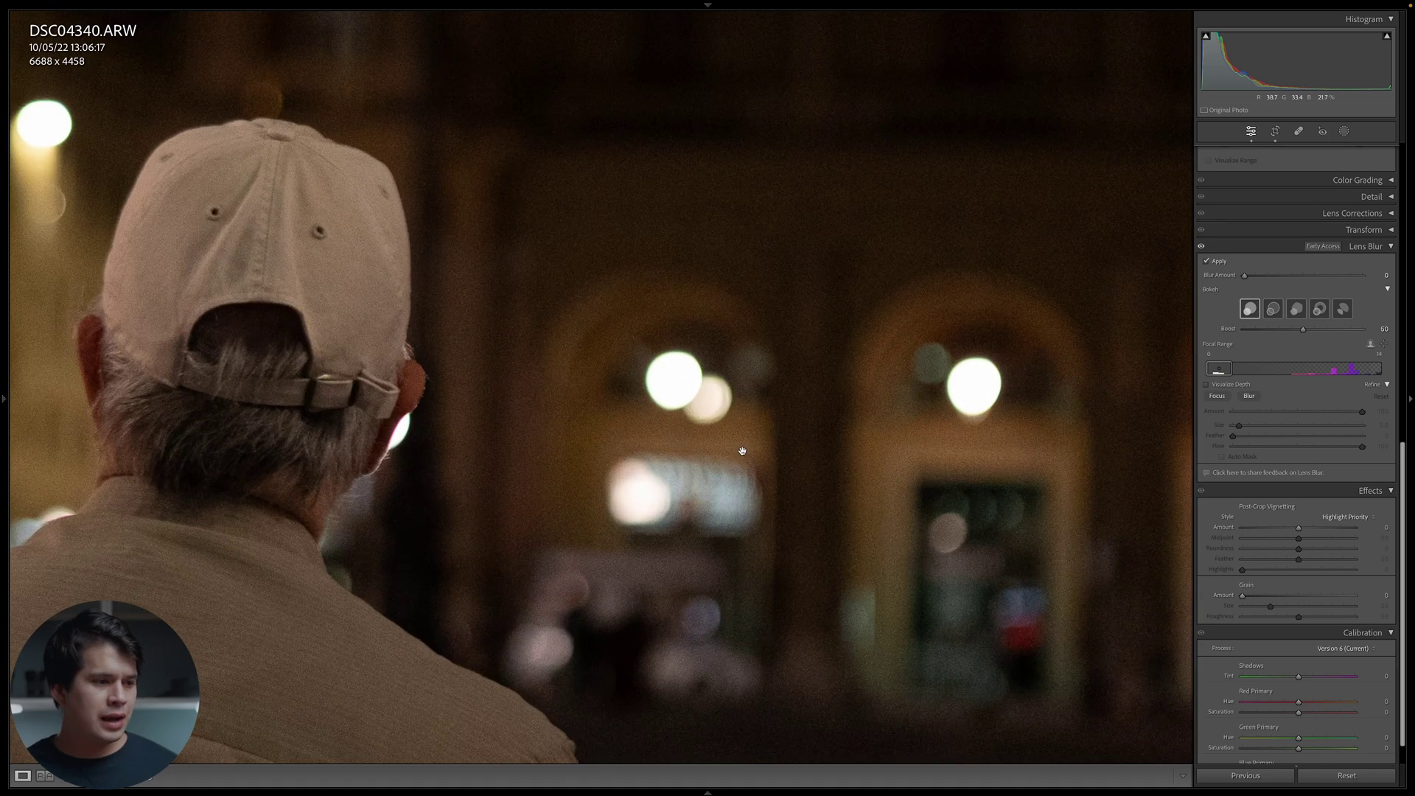
pyautogui.click(742, 451)
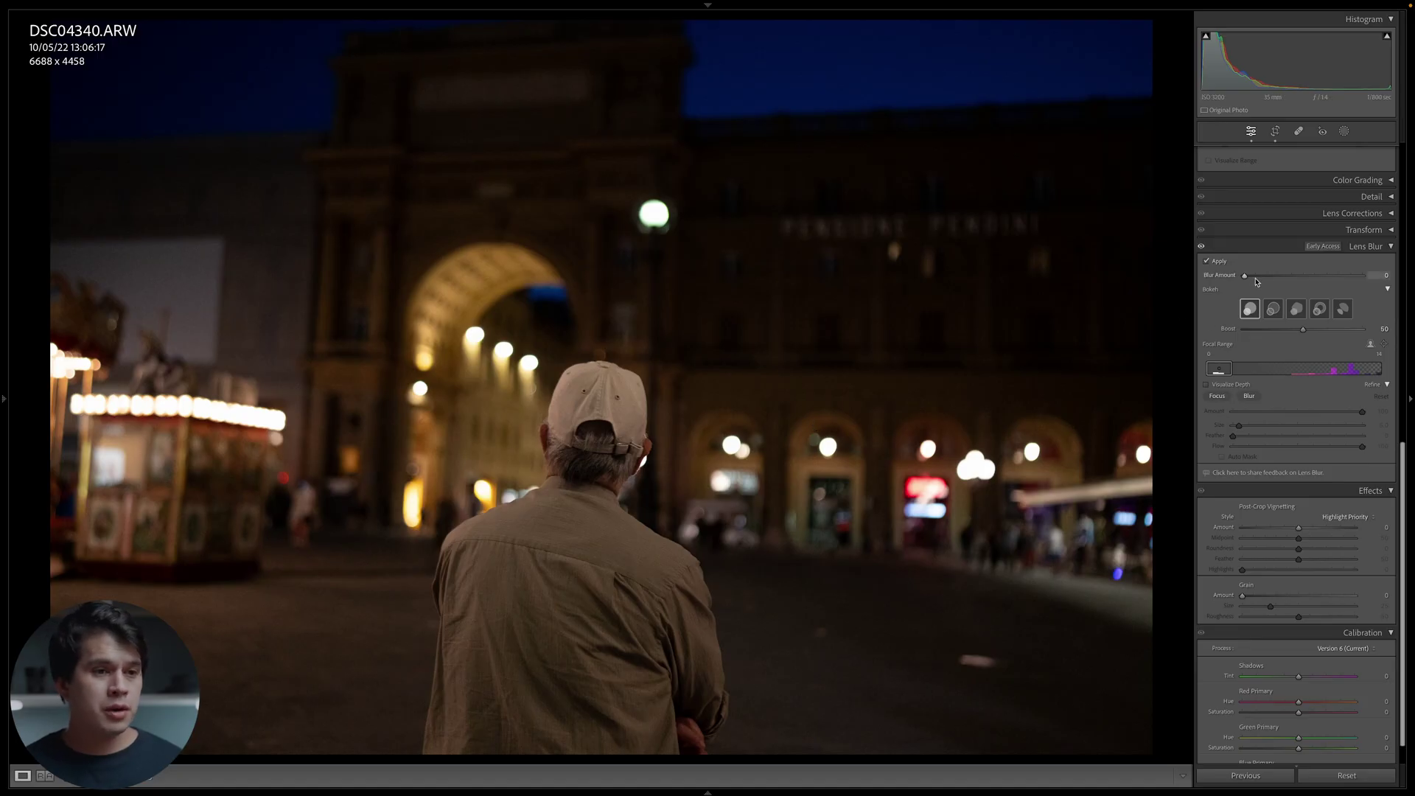
# Step: Raise the Lens Blur Blur Amount to 100 for large background bokeh
pyautogui.moveTo(1257, 281); pyautogui.dragTo(1303, 283)
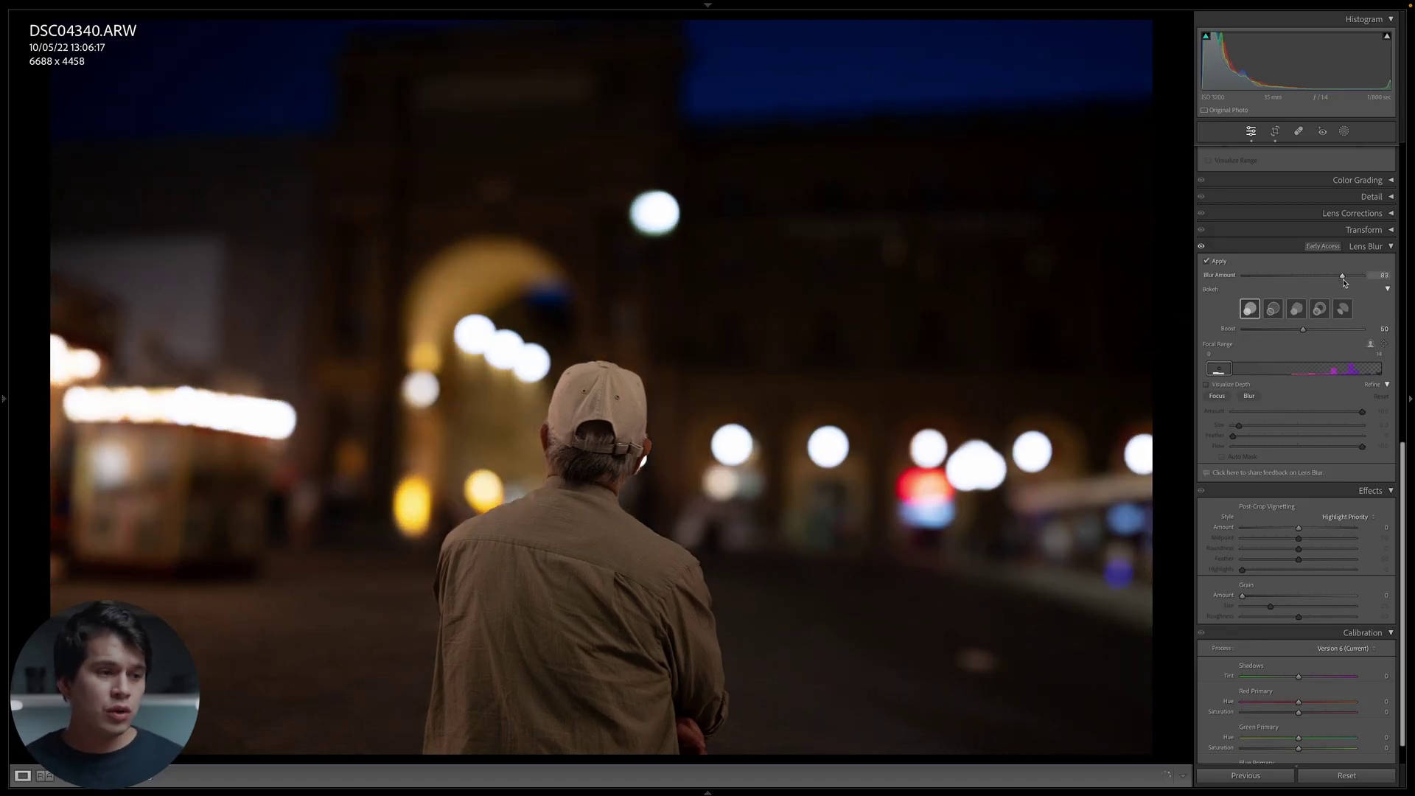
pyautogui.moveTo(1302, 284); pyautogui.dragTo(1412, 291)
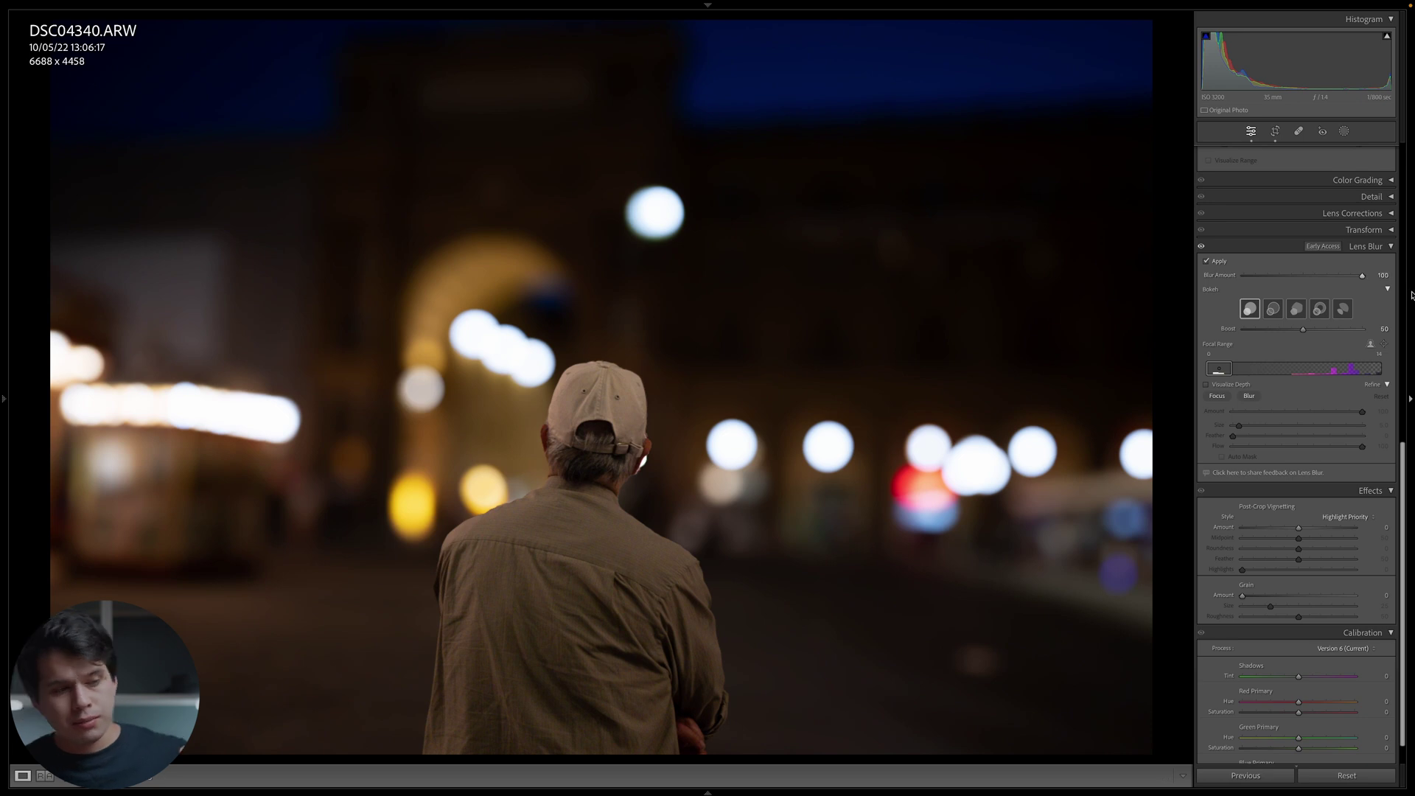